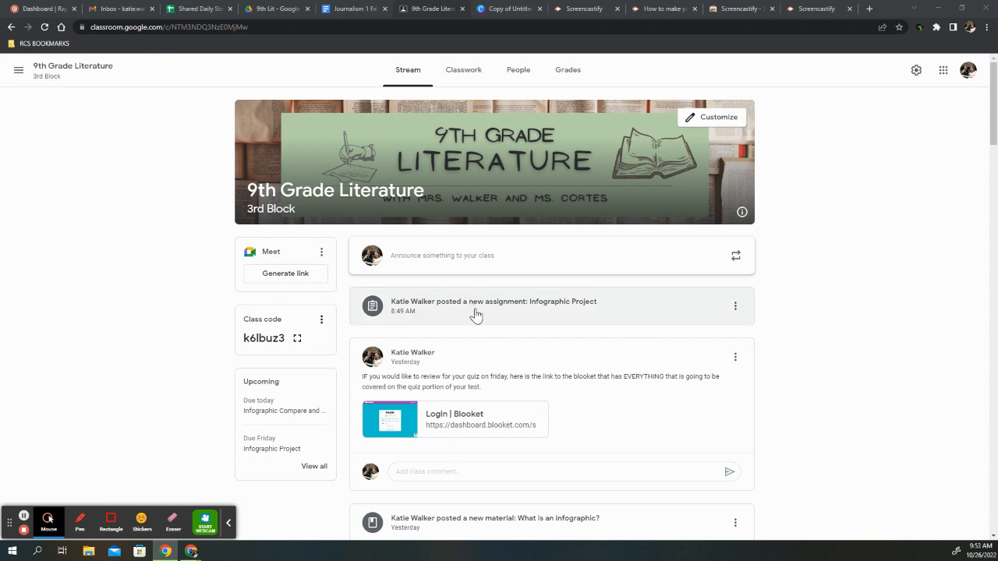
Open the Infographic Project assignment from the class stream and display its instructions
left_click(49, 527)
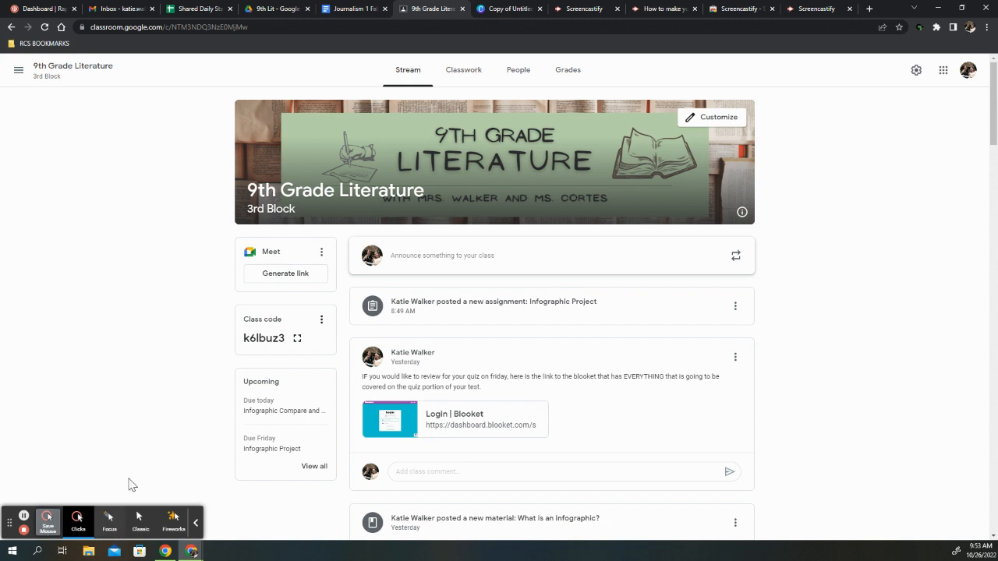
left_click(109, 519)
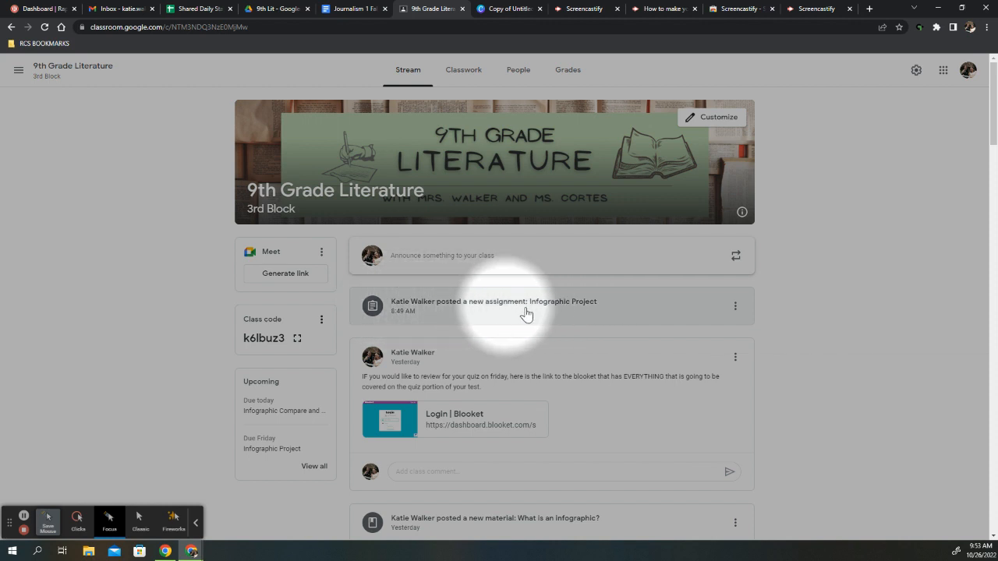
left_click(479, 316)
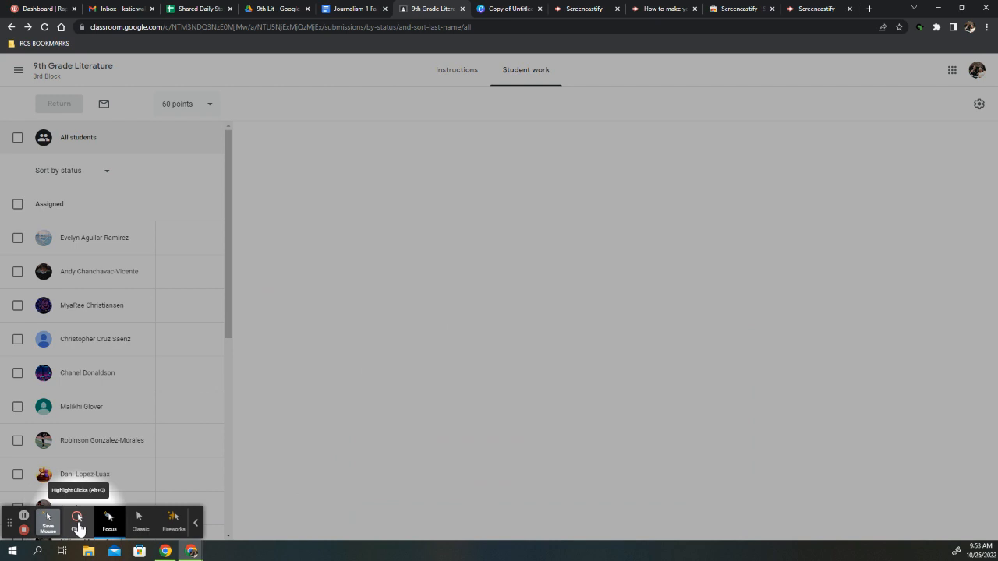
left_click(78, 518)
left_click(460, 70)
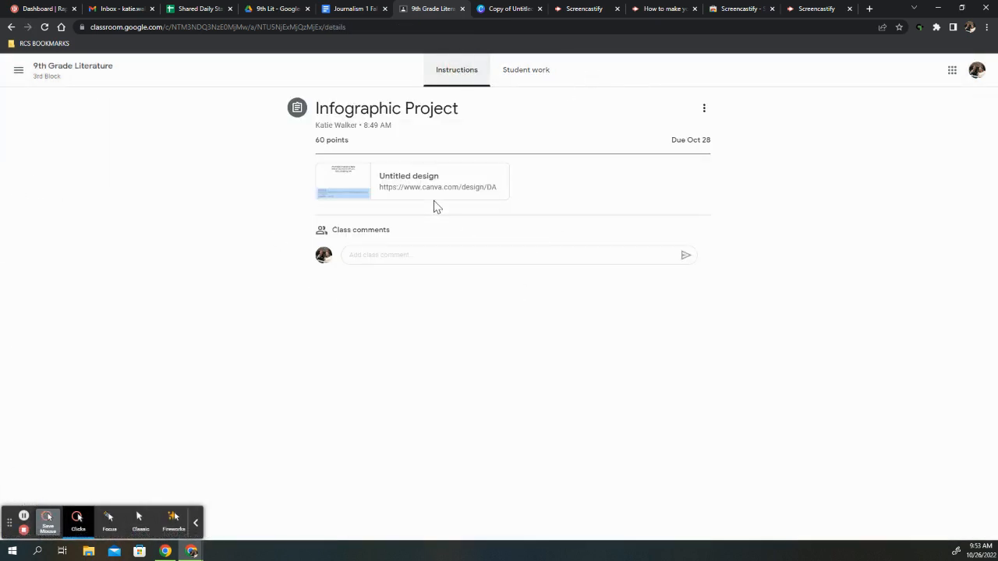
Create a Canva design from the assignment's attached template link and apply the recently used "How to Save Our Planet?" infographic template
left_click(430, 175)
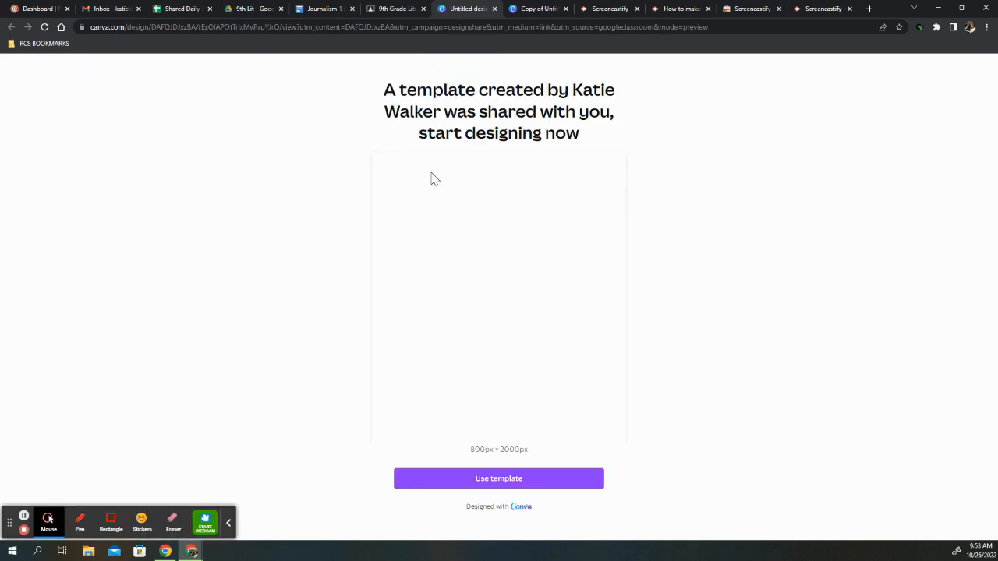
left_click(489, 482)
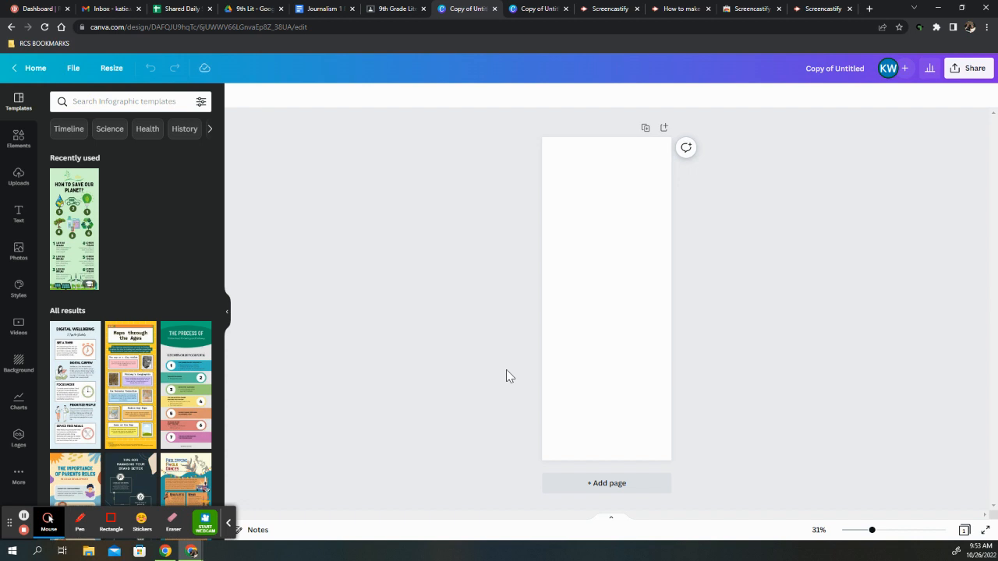
left_click(95, 244)
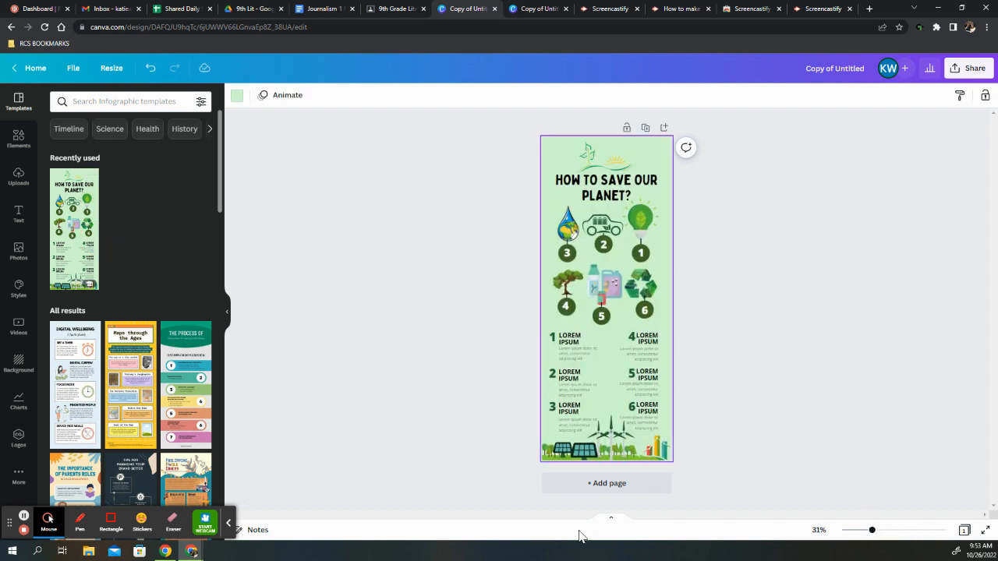
left_click(48, 520)
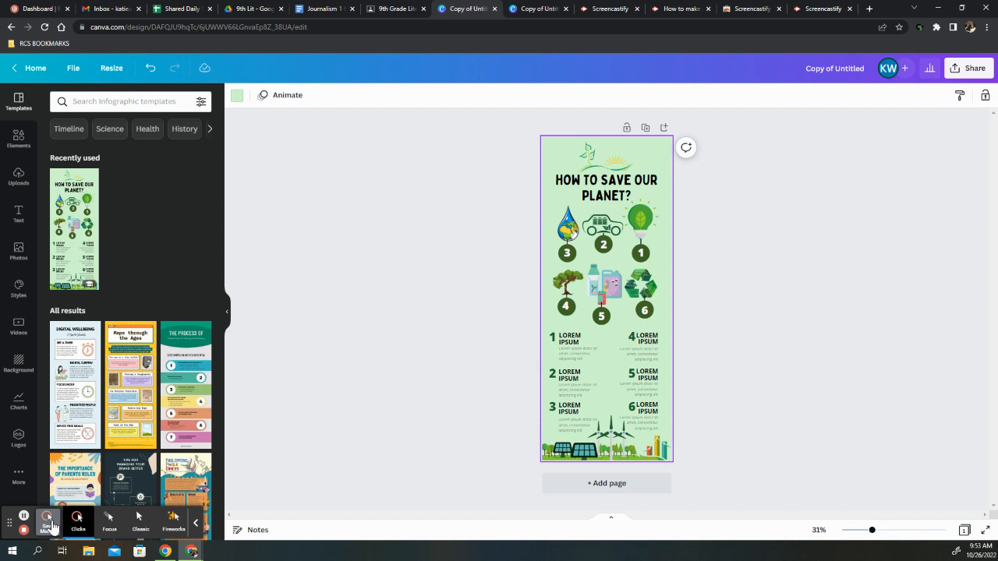
left_click(109, 519)
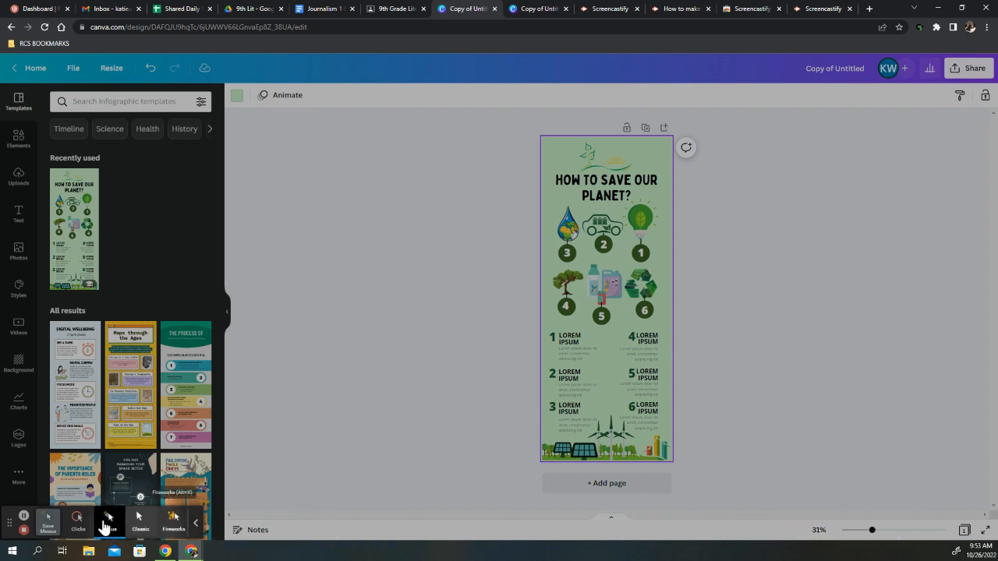
left_click(147, 530)
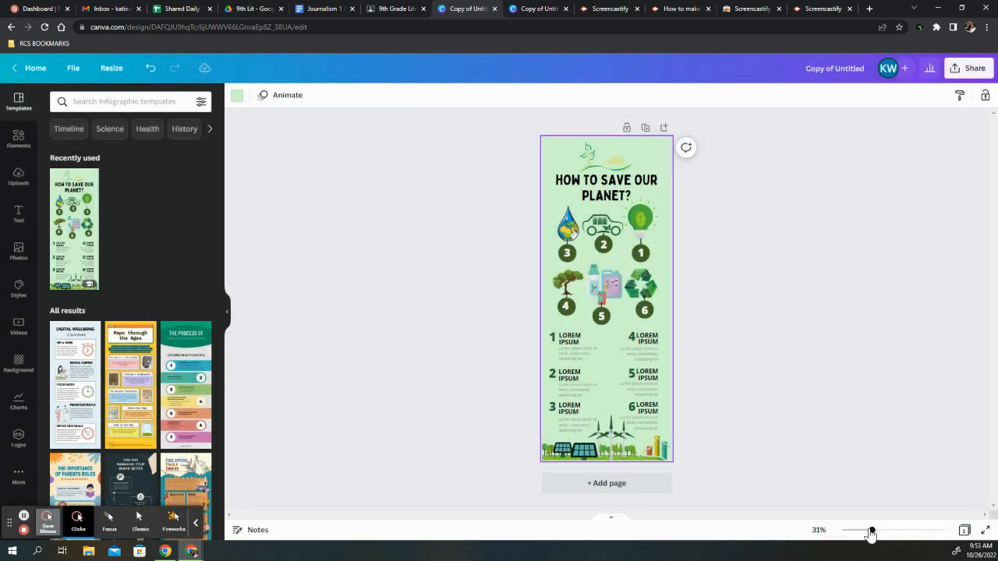
Replace the "Lorem Ipsum" heading beside number 1 with "TYPING YOU INFORMATION"
left_click_drag(870, 532, 893, 532)
scroll(613, 339, "up", 3)
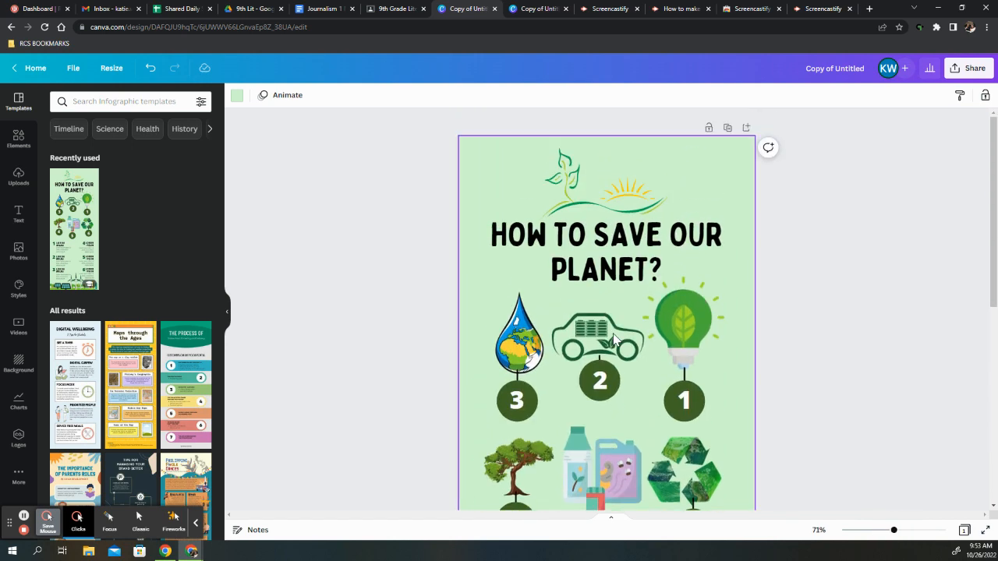
scroll(613, 336, "down", 5)
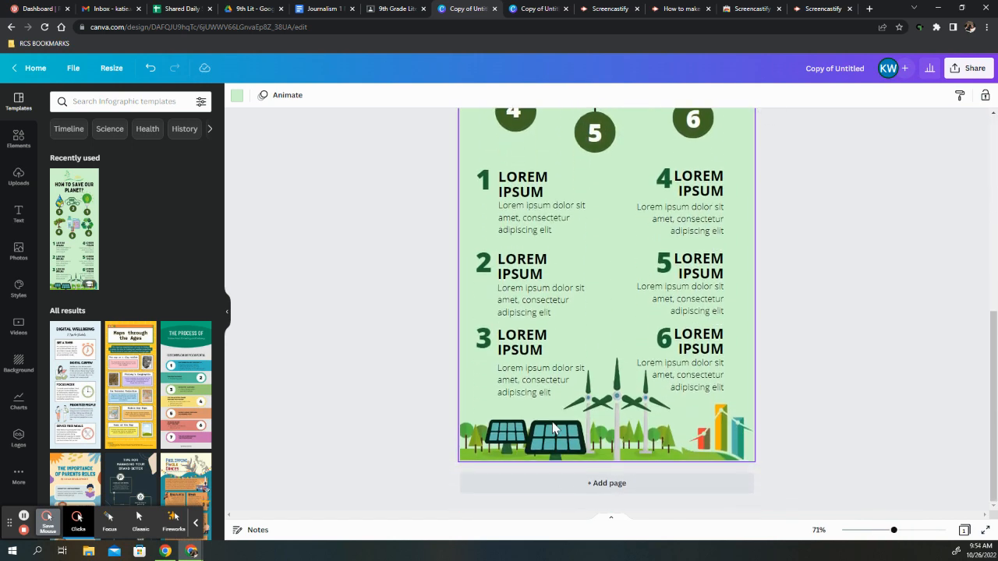
scroll(560, 214, "up", 4)
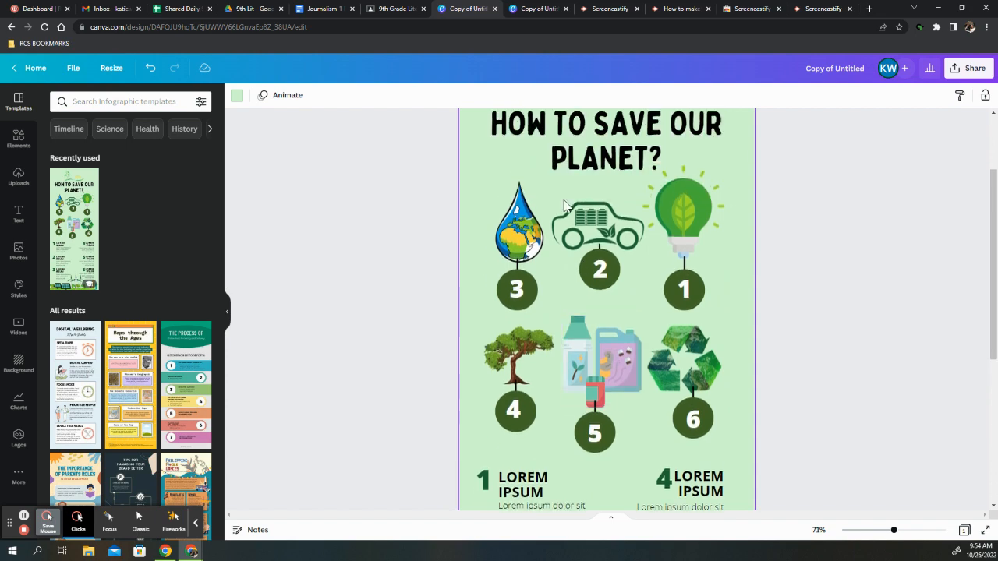
scroll(526, 252, "down", 3)
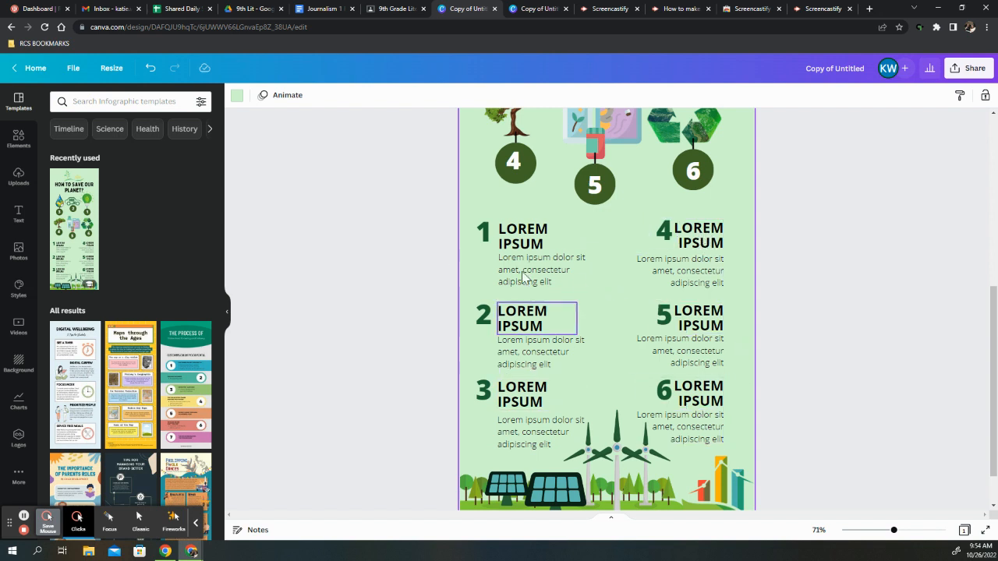
left_click(535, 236)
left_click(535, 237)
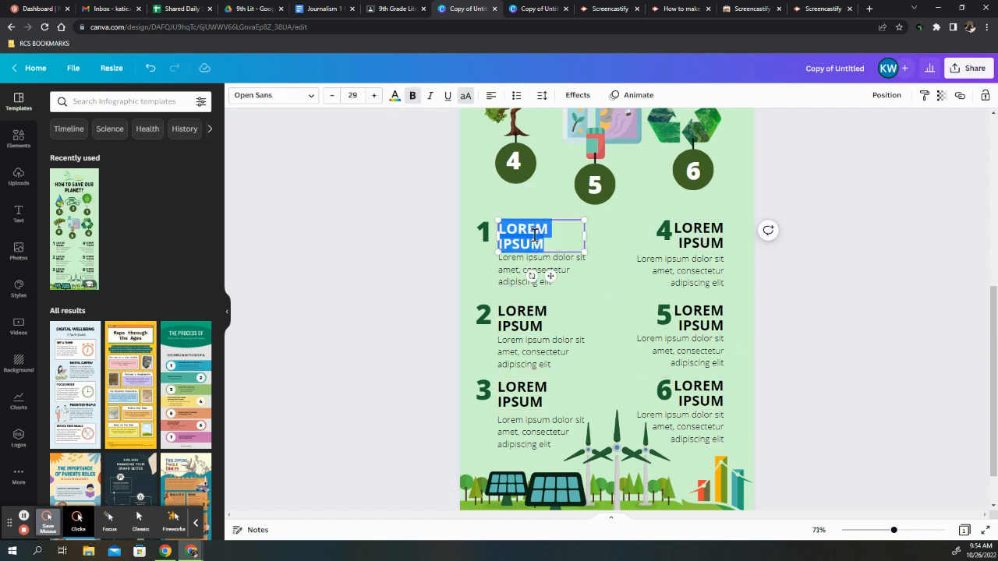
type("TYPING Y")
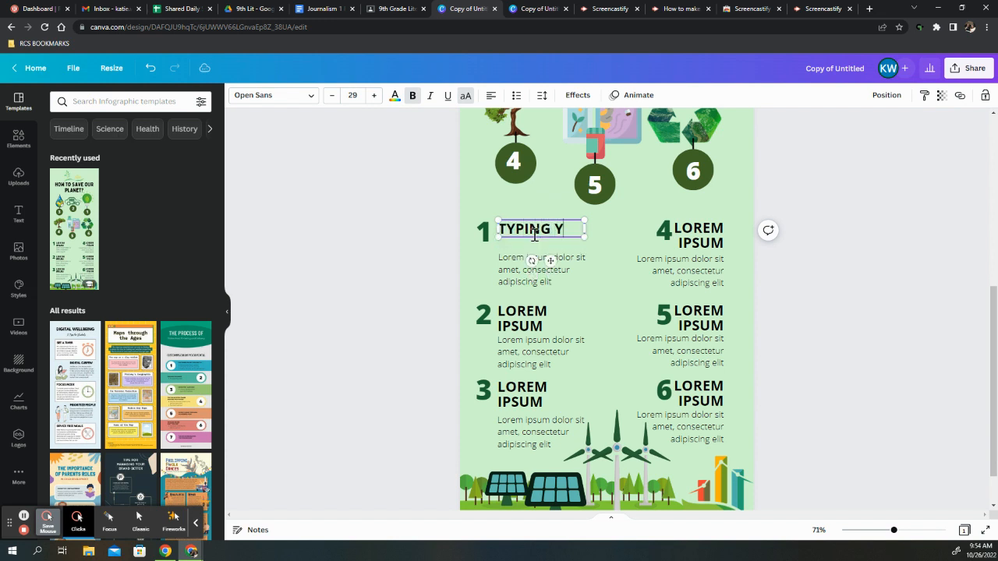
type("OU")
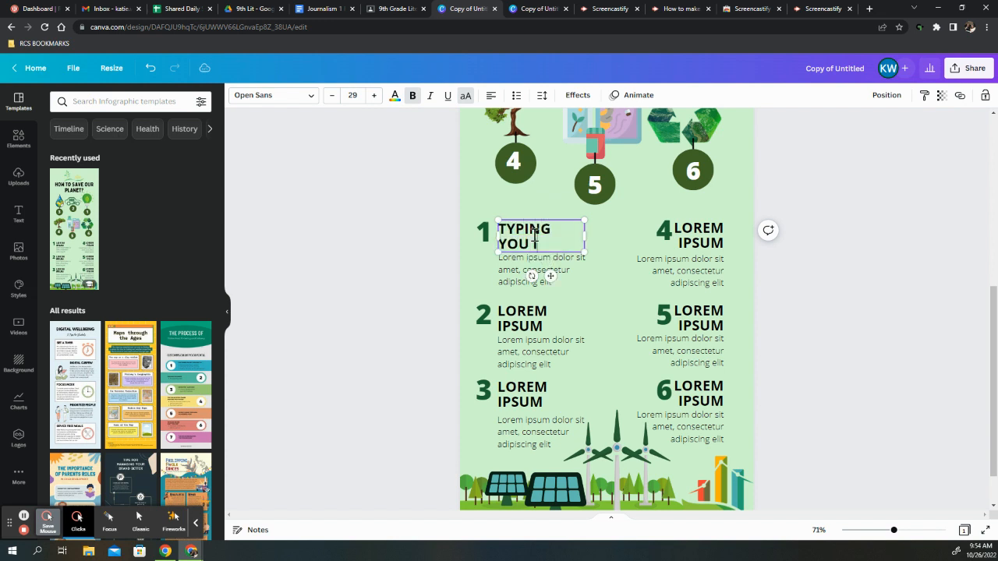
type(" INFORM")
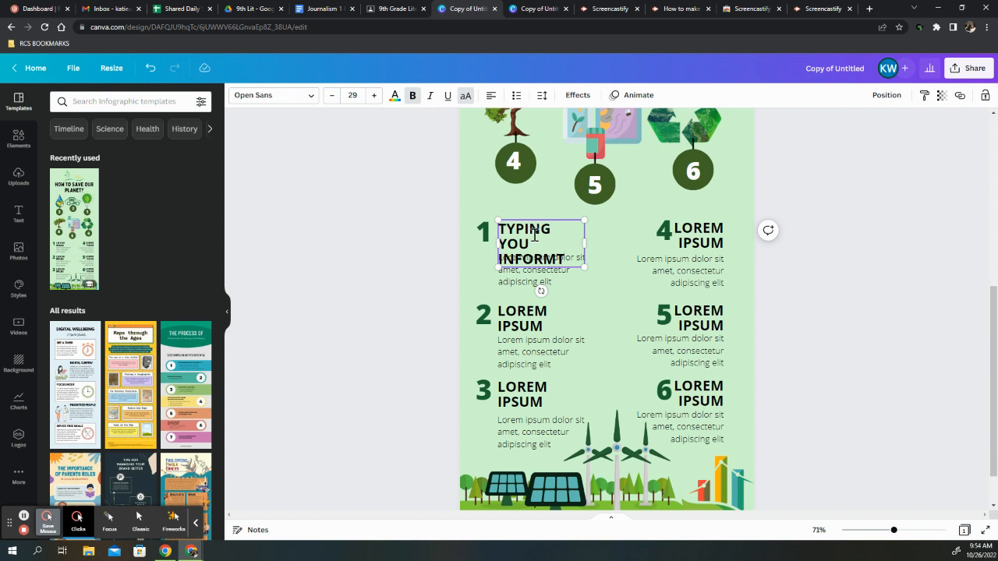
type("ATION")
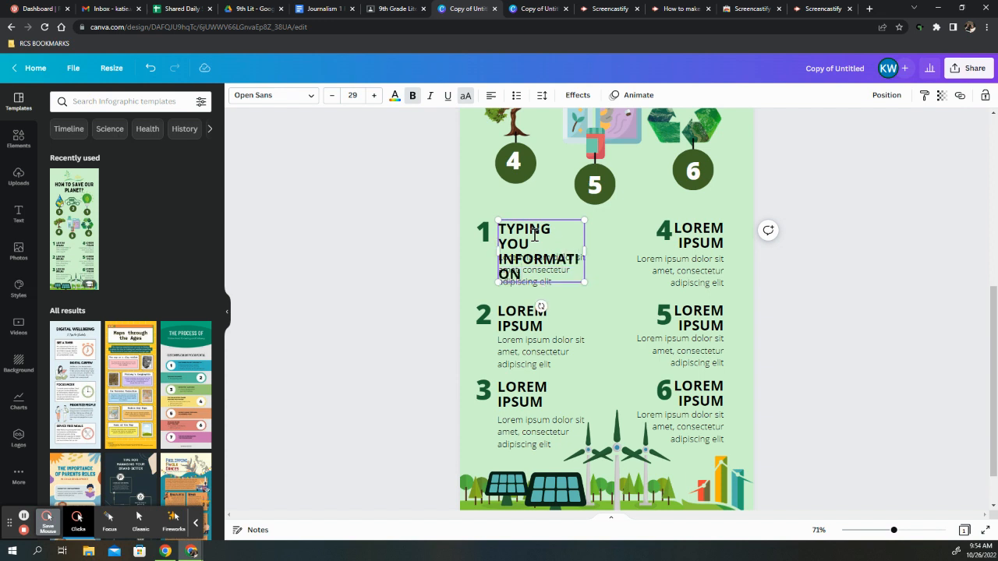
left_click(608, 262)
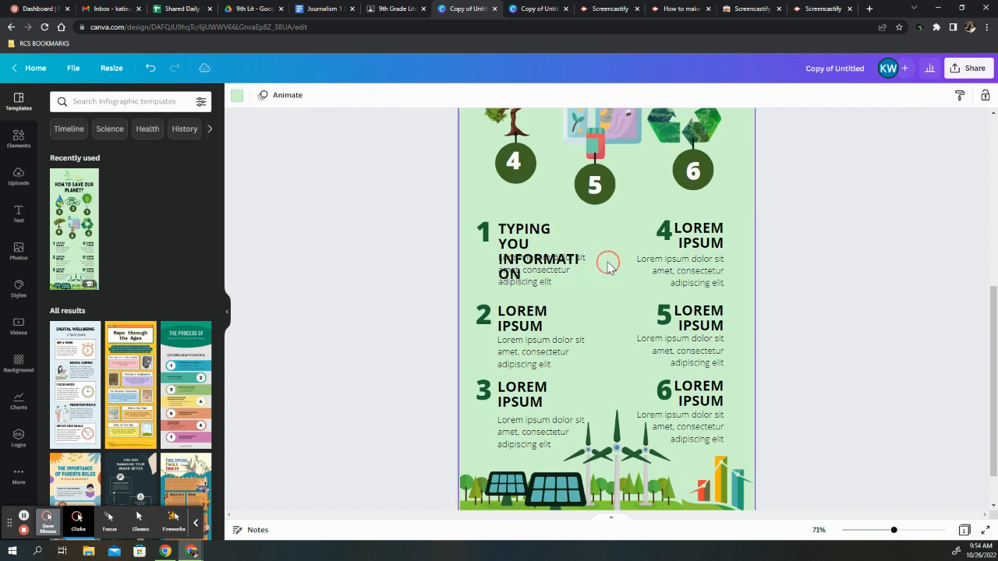
Add a second page below the infographic and set its background color to white
left_click(540, 246)
scroll(638, 295, "down", 1)
scroll(637, 295, "up", 5)
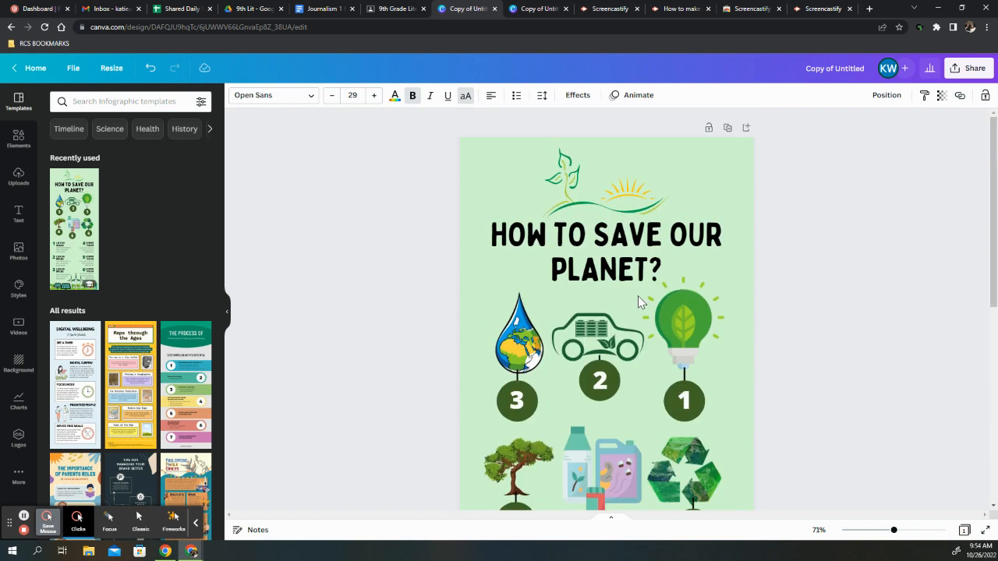
scroll(663, 410, "down", 6)
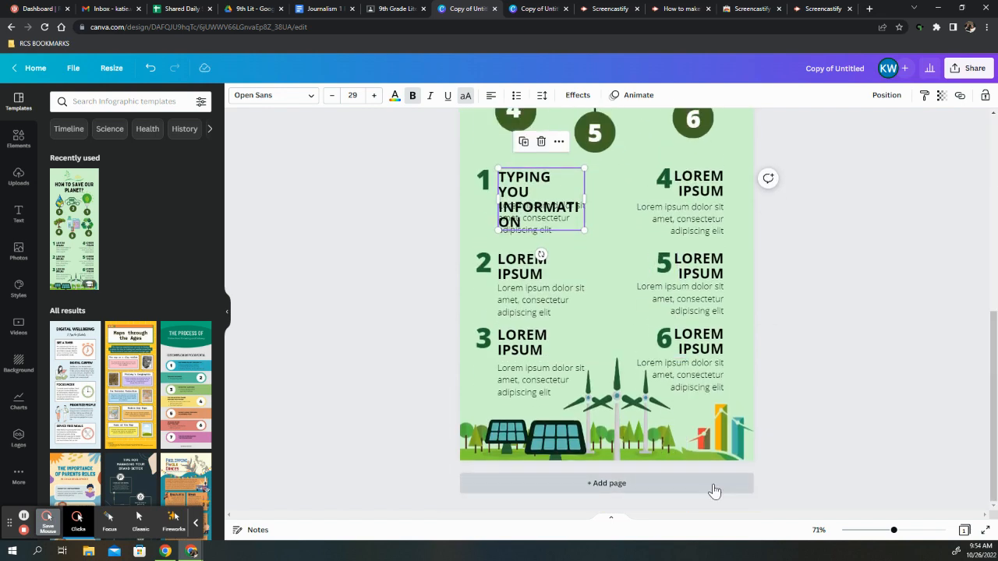
left_click(712, 485)
scroll(705, 437, "up", 4)
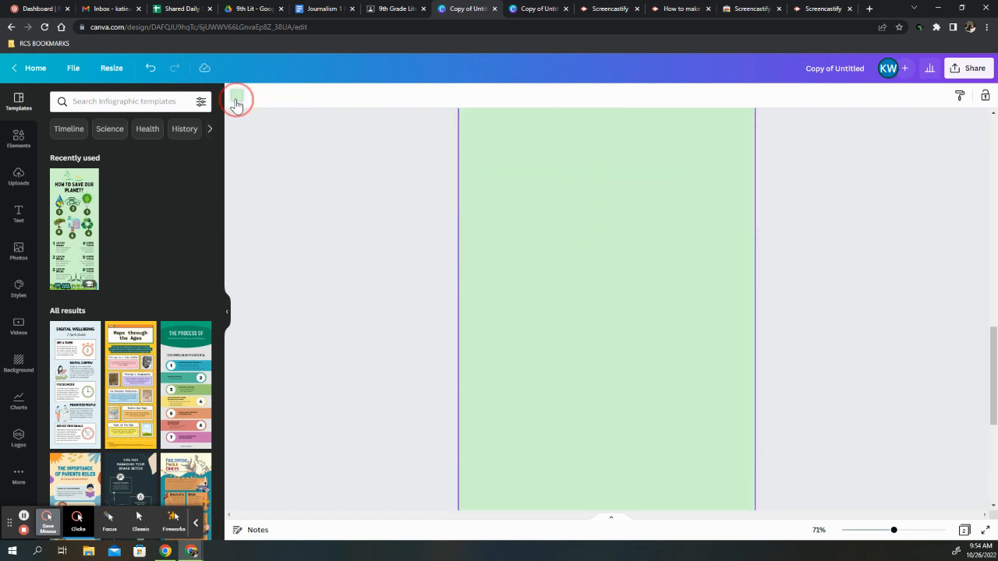
left_click(236, 100)
left_click(113, 182)
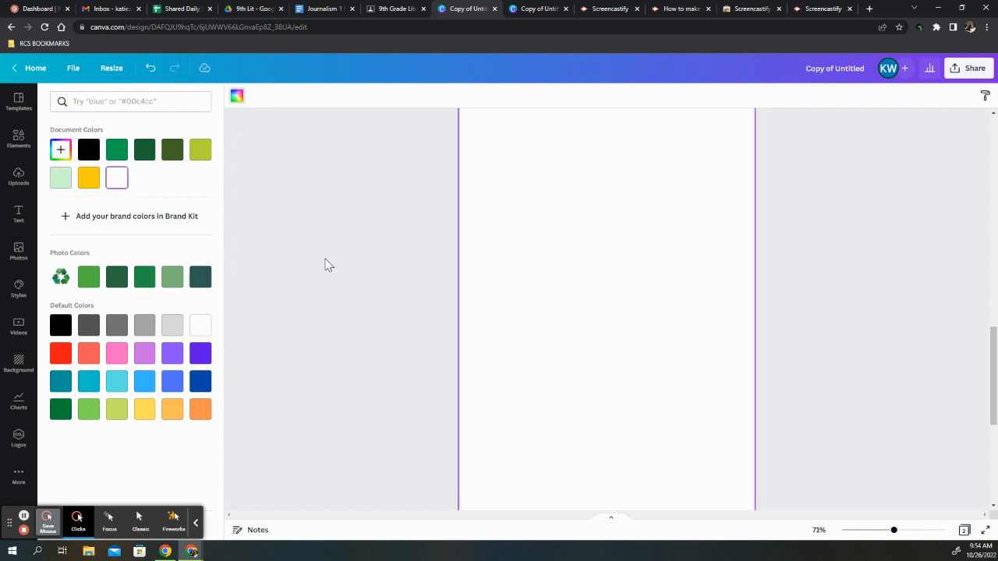
Examine the whole blank second page at 38% zoom
scroll(597, 309, "up", 3)
scroll(599, 310, "down", 3)
scroll(600, 310, "up", 1)
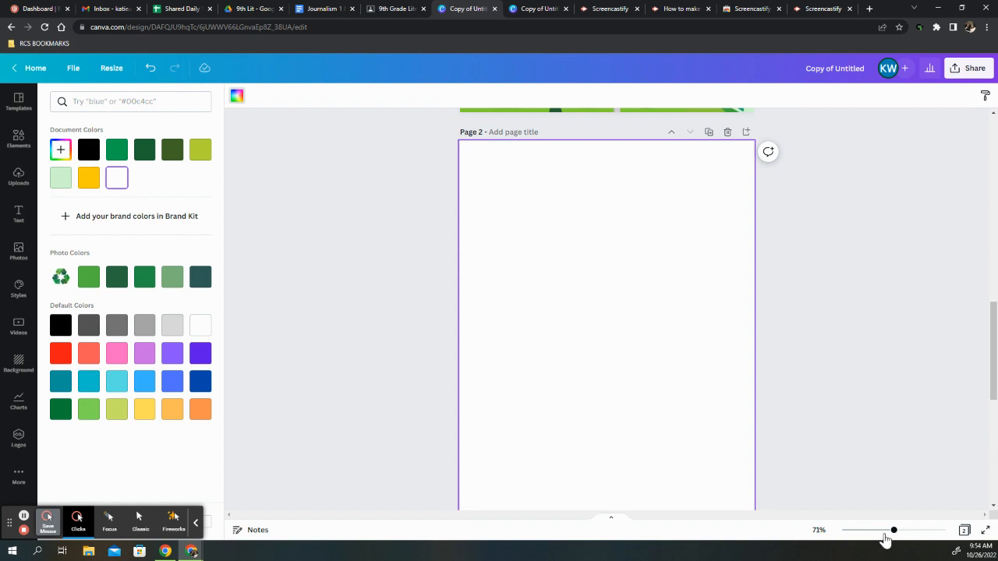
left_click_drag(894, 531, 877, 532)
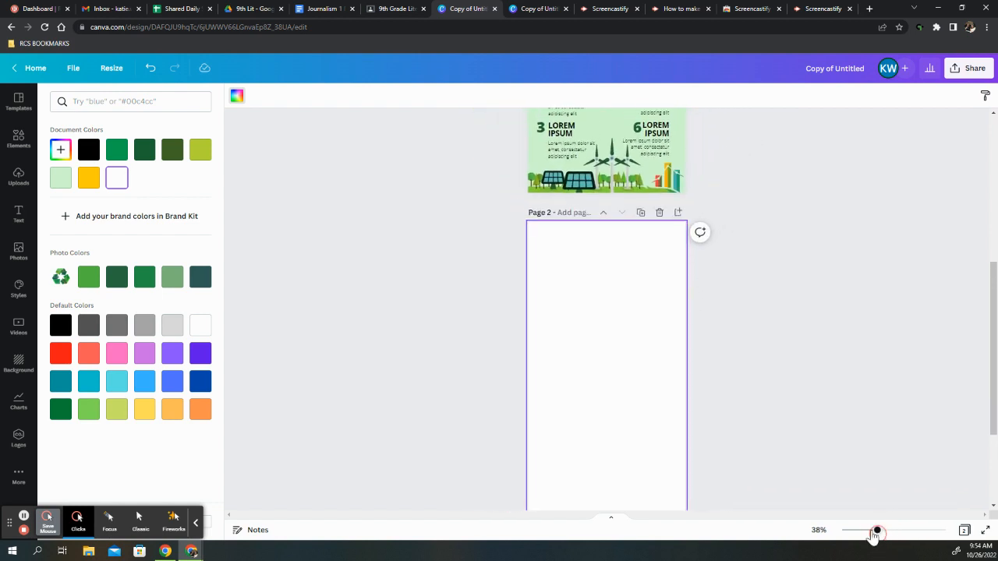
scroll(779, 372, "down", 3)
scroll(780, 372, "up", 2)
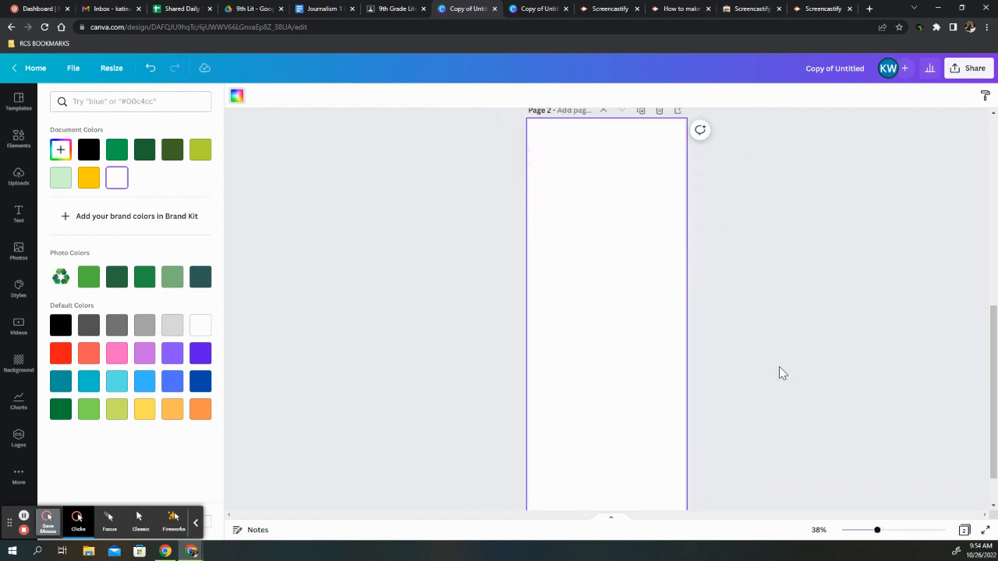
scroll(627, 312, "down", 1)
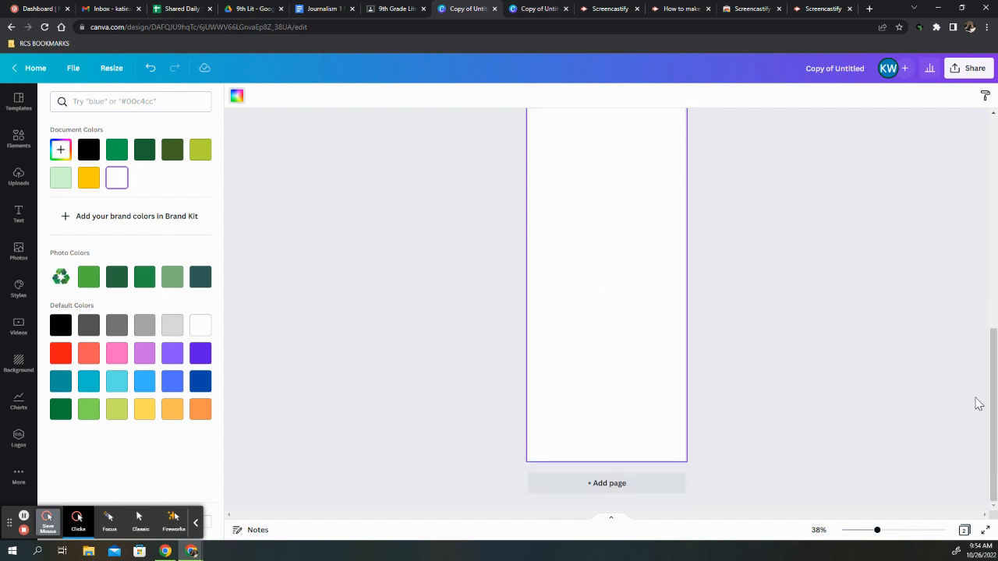
left_click_drag(990, 398, 995, 382)
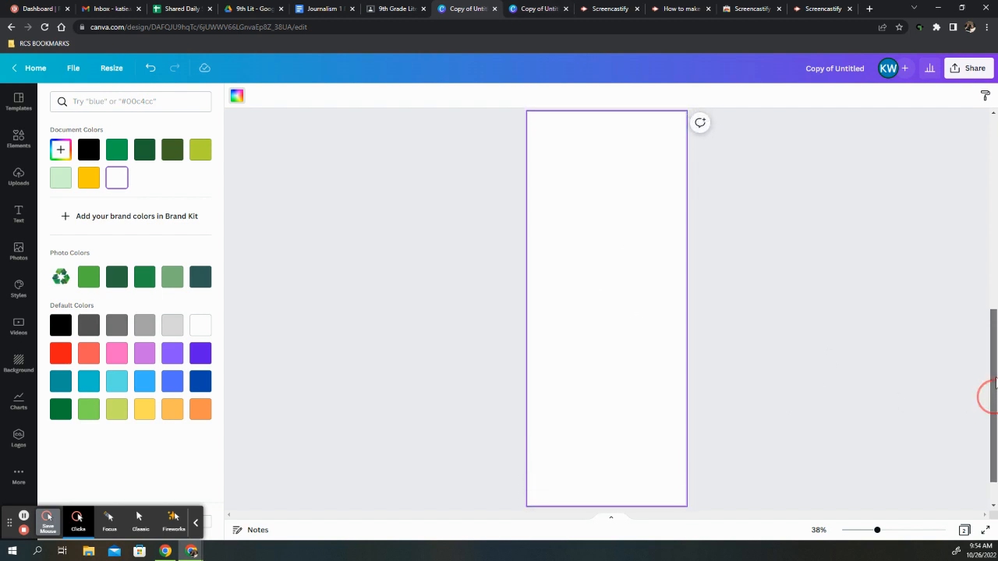
left_click(382, 298)
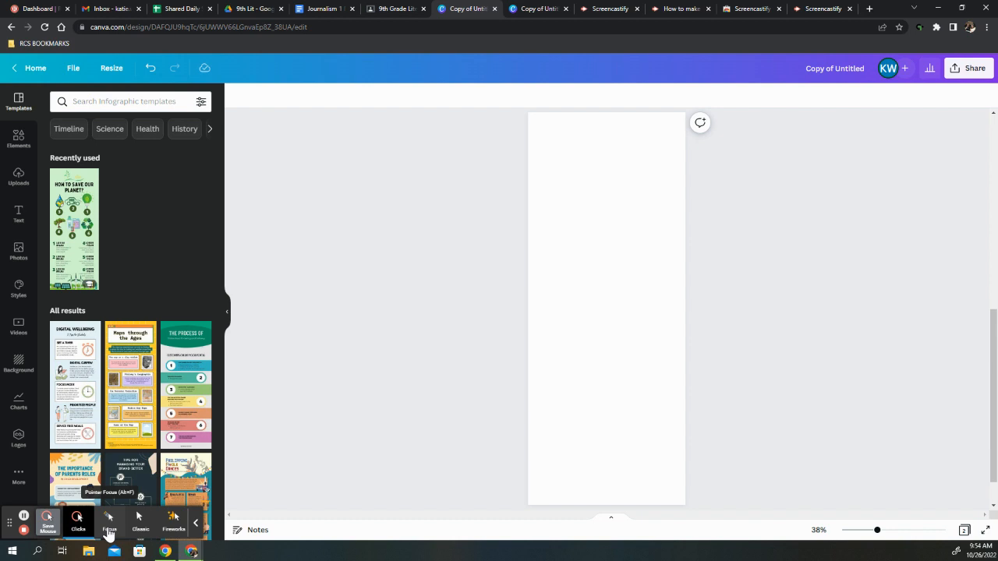
Search the elements library for "football player"
left_click(108, 532)
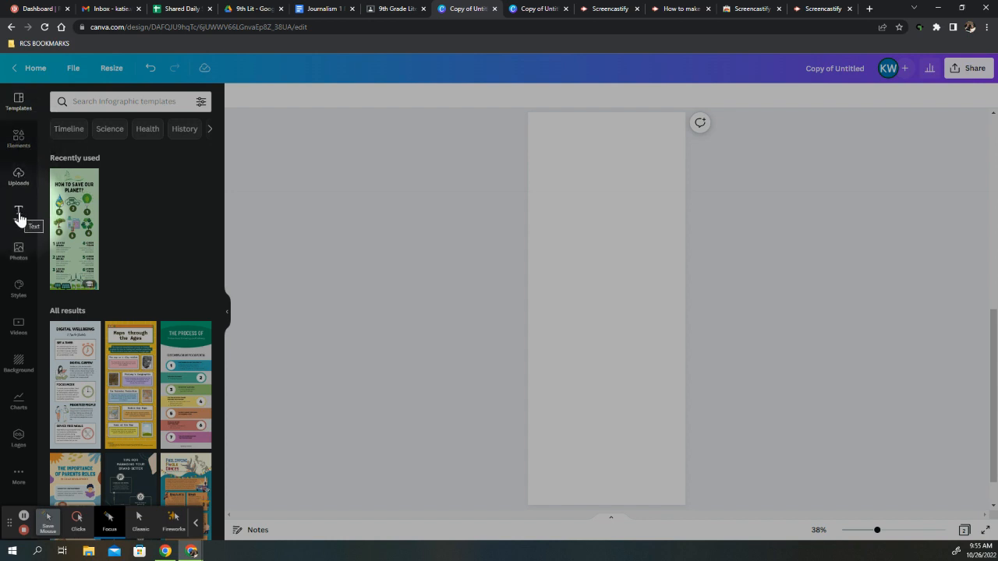
left_click(16, 147)
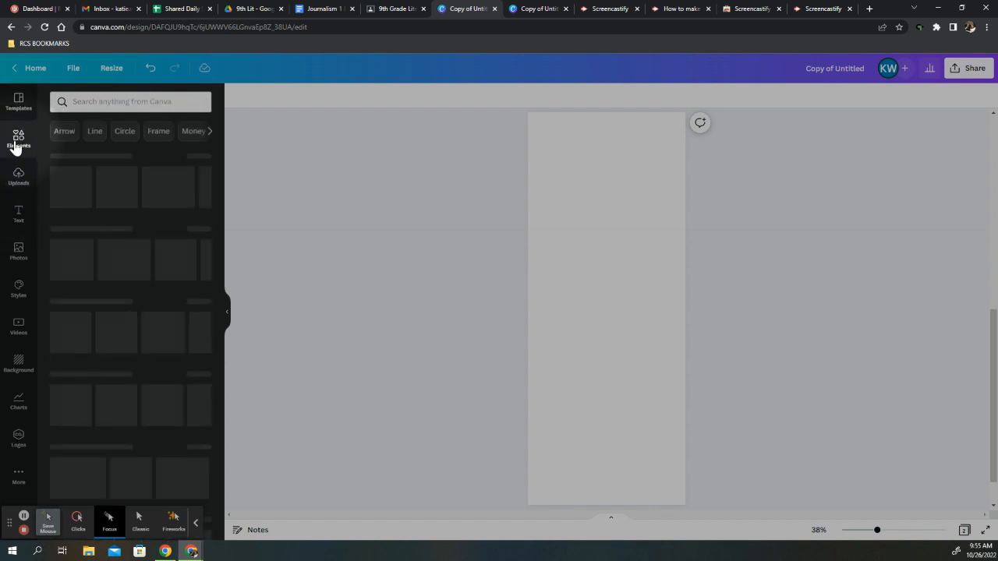
left_click(138, 103)
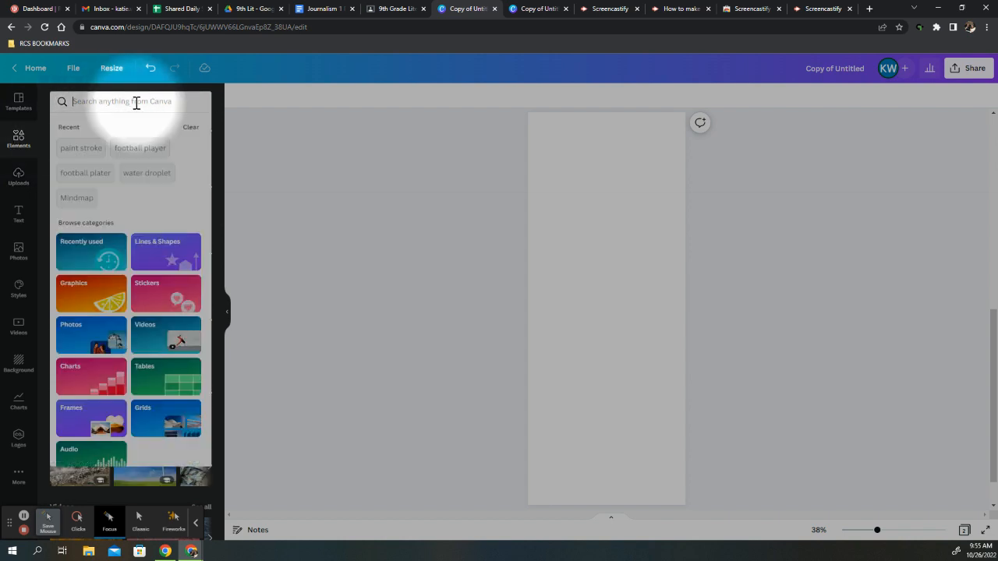
left_click(132, 533)
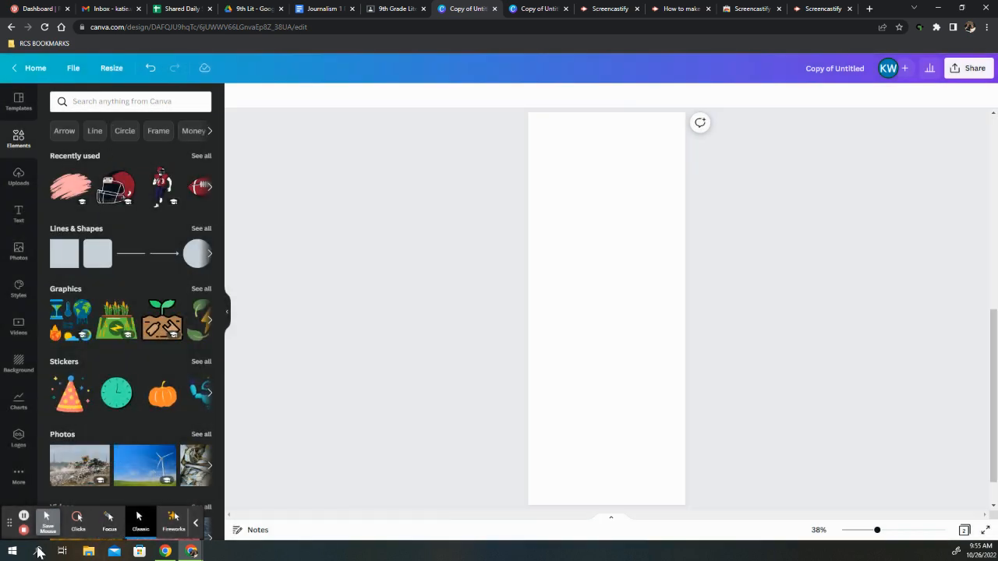
left_click(78, 519)
left_click(96, 100)
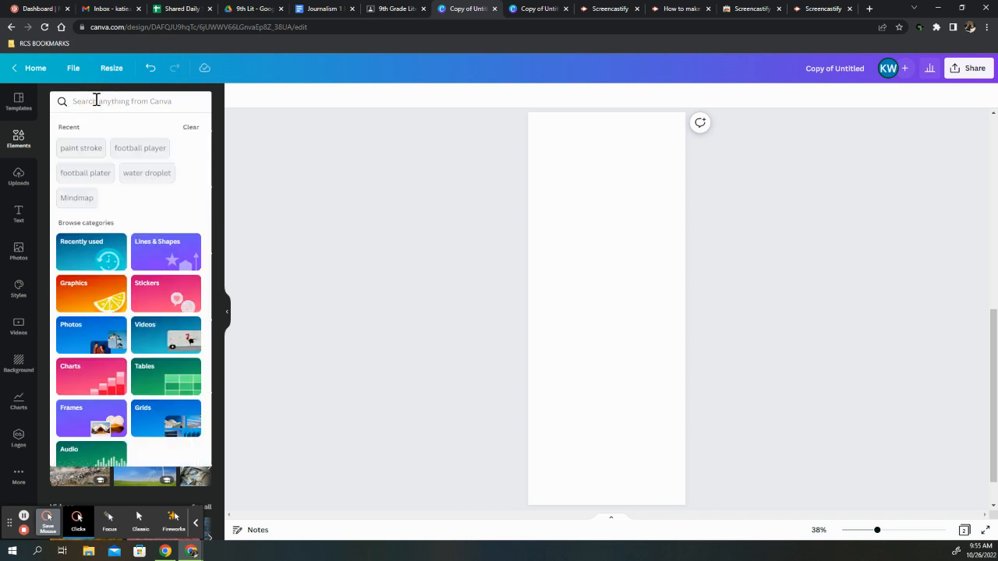
type("foo")
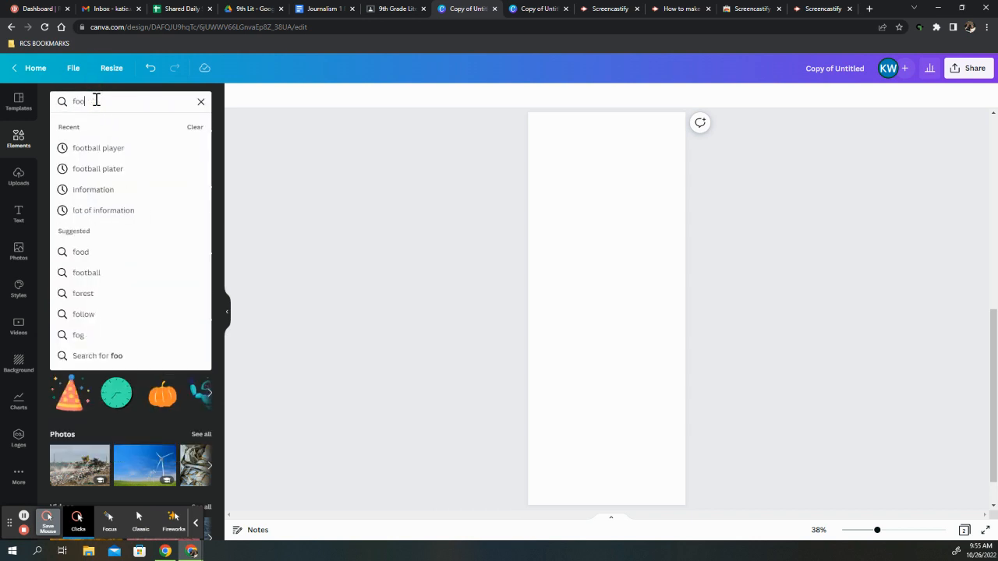
type("tball player")
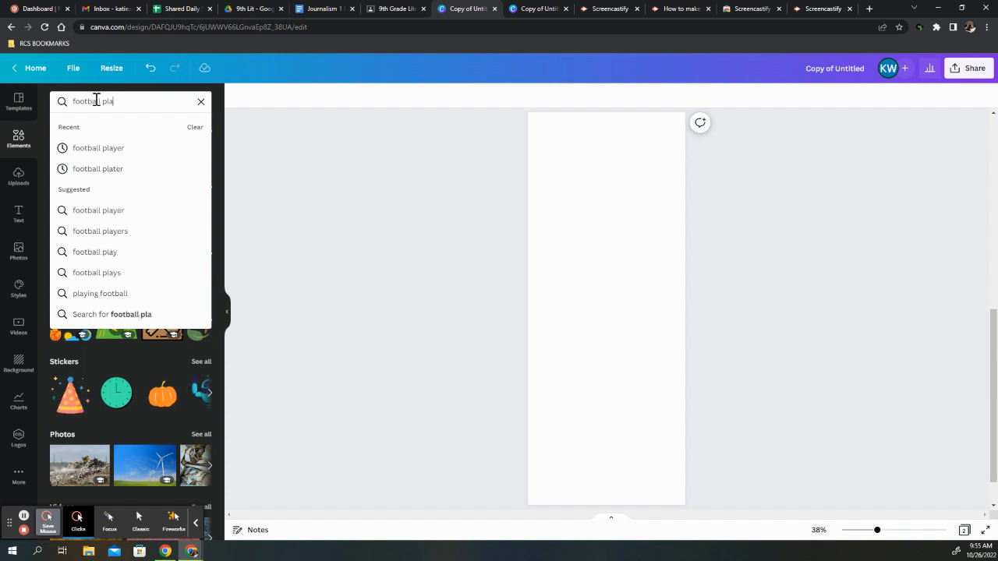
key("Return")
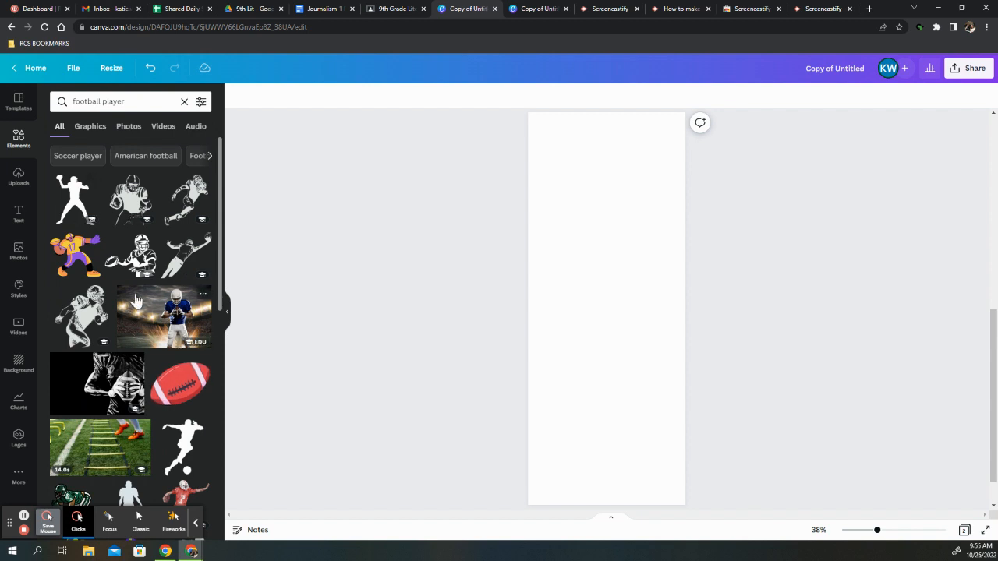
Add the front-facing football player in a red jersey and helmet, enlarge it slightly and place it in the page's bottom-left corner
scroll(195, 378, "down", 5)
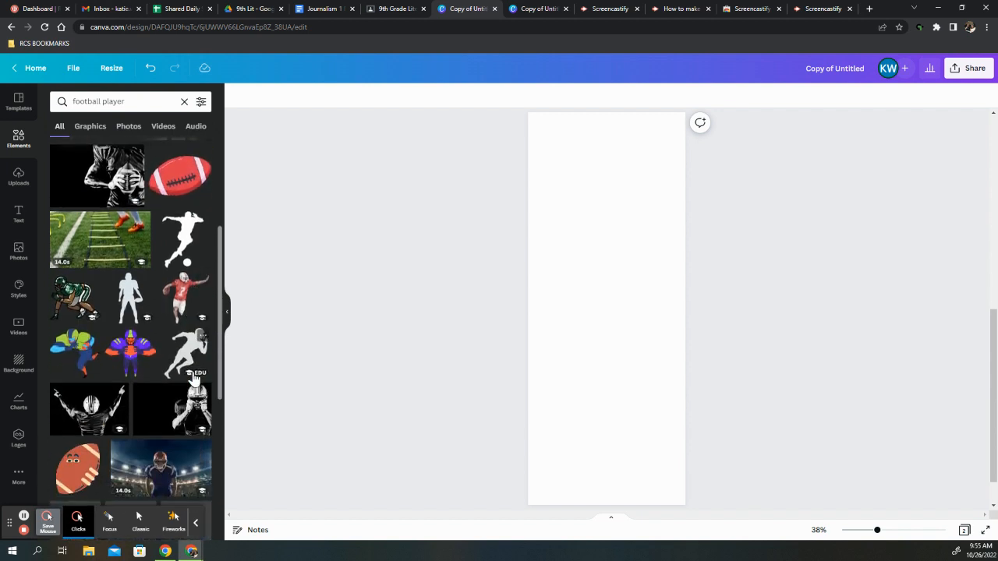
scroll(195, 378, "down", 5)
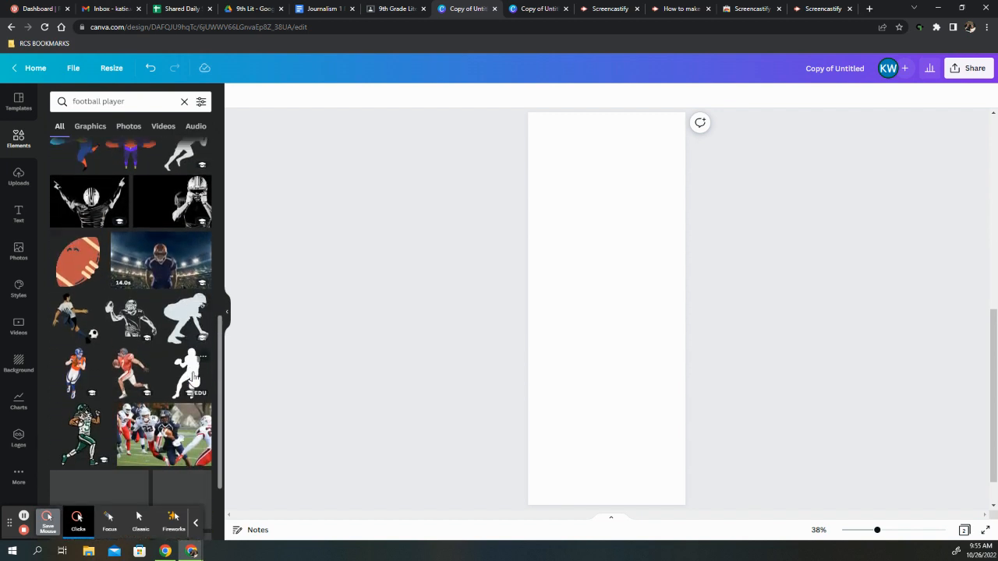
scroll(195, 378, "down", 4)
scroll(195, 378, "down", 5)
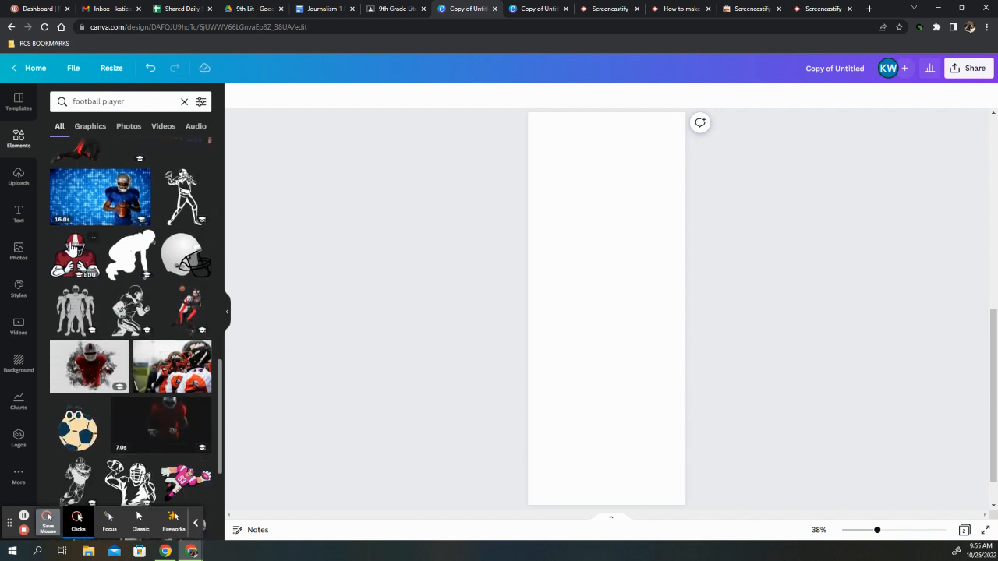
left_click(79, 265)
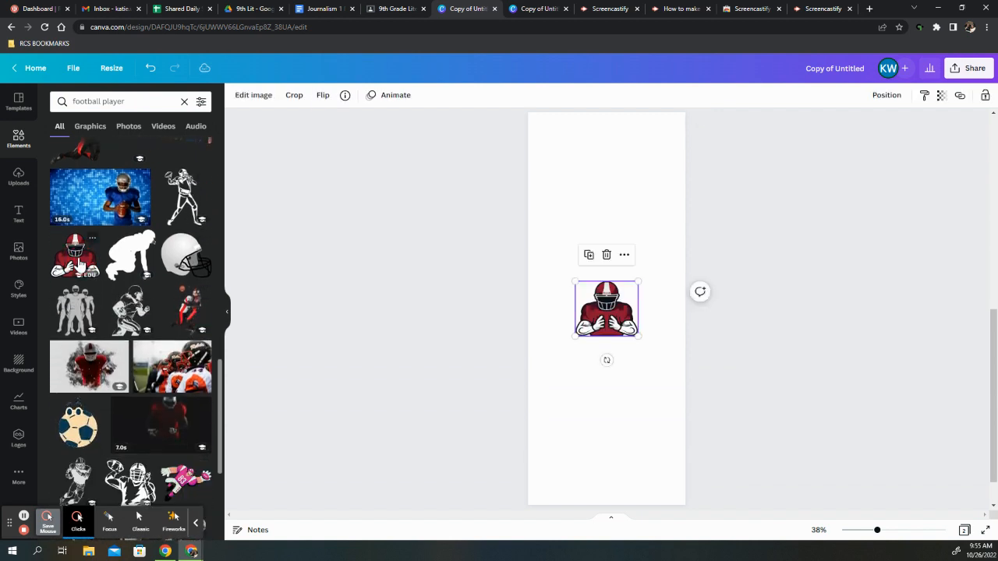
left_click_drag(586, 329, 624, 320)
left_click_drag(600, 356, 589, 462)
left_click(635, 421)
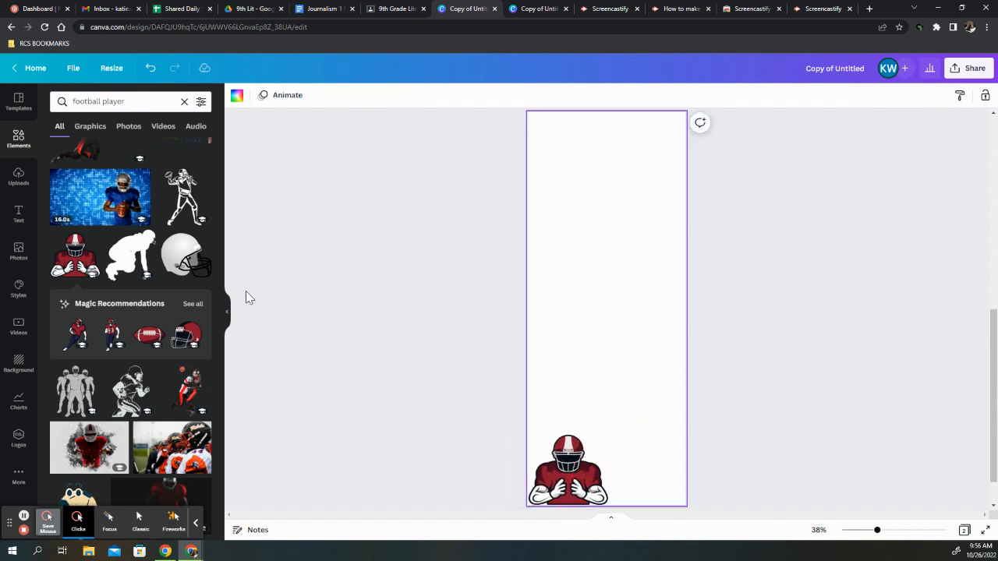
Show all Magic Recommendations for the player graphic and add the matching running player with the ball at the page's left edge
left_click(115, 527)
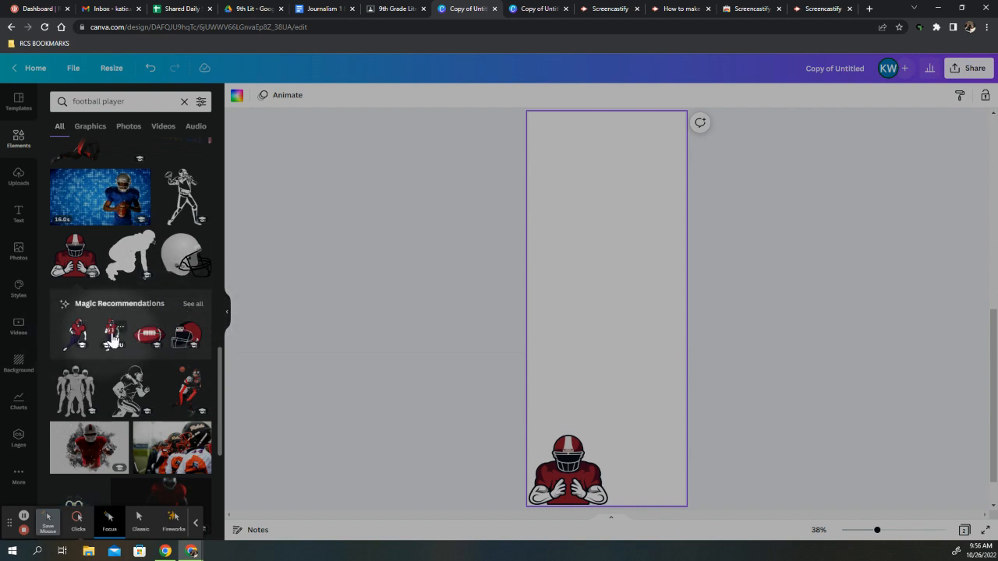
left_click(191, 304)
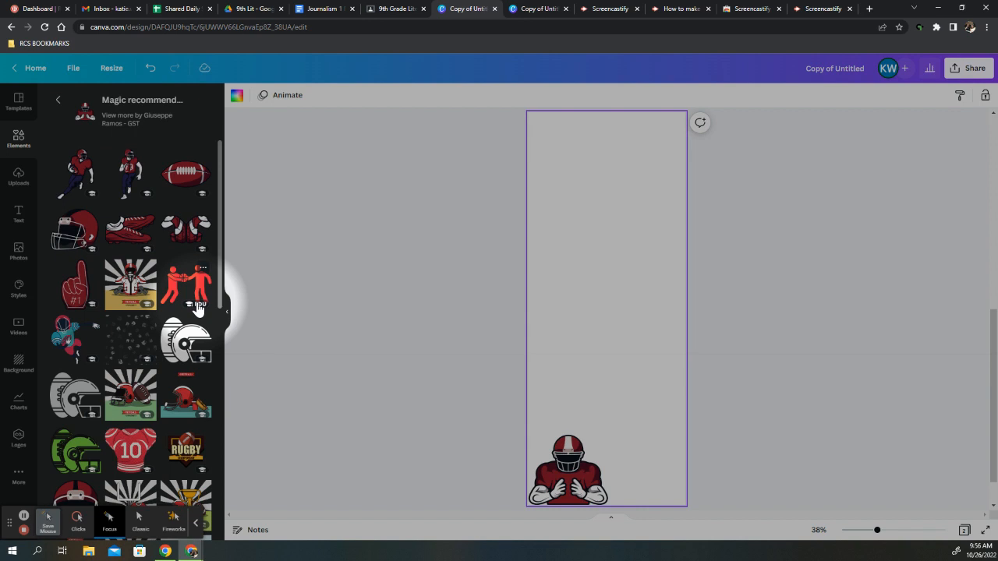
left_click(83, 519)
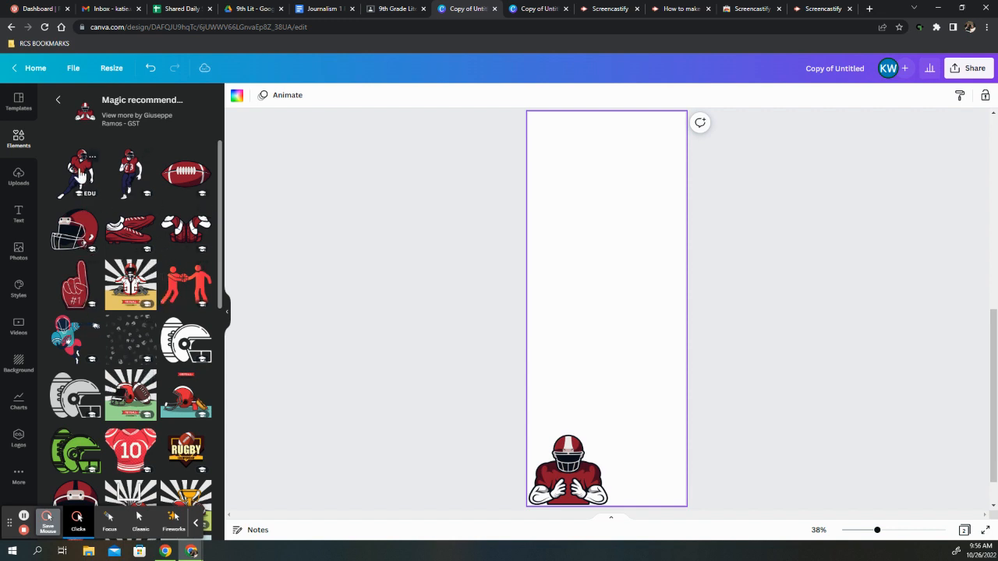
left_click(133, 173)
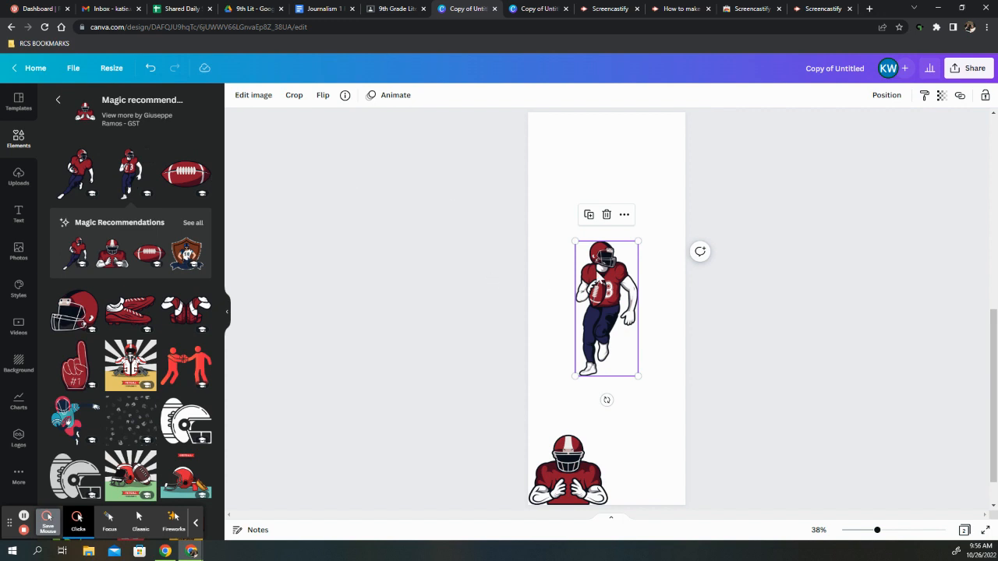
left_click_drag(610, 296, 554, 240)
Move the front-facing player to the page's bottom-right corner and shift the running player slightly down along the left edge
left_click_drag(569, 451, 645, 450)
left_click(560, 346)
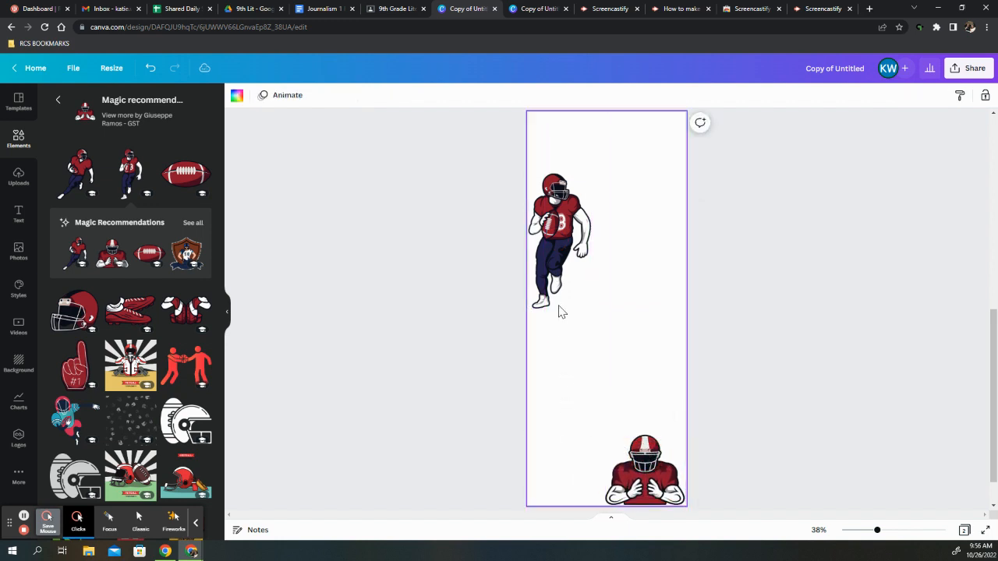
left_click_drag(555, 209, 555, 240)
left_click(636, 345)
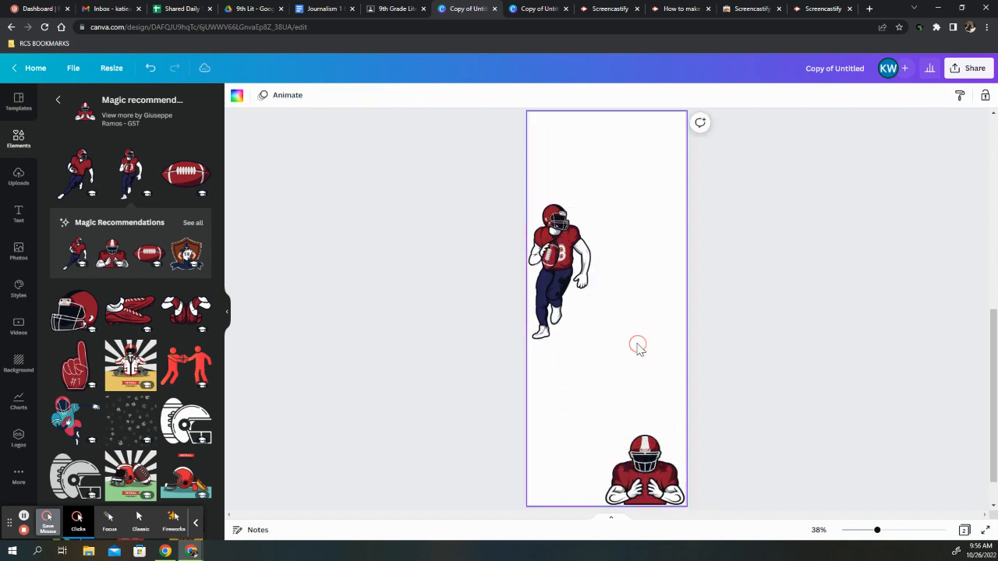
Add the red football in the page's top-right corner and the red helmet below it along the right edge
left_click(185, 182)
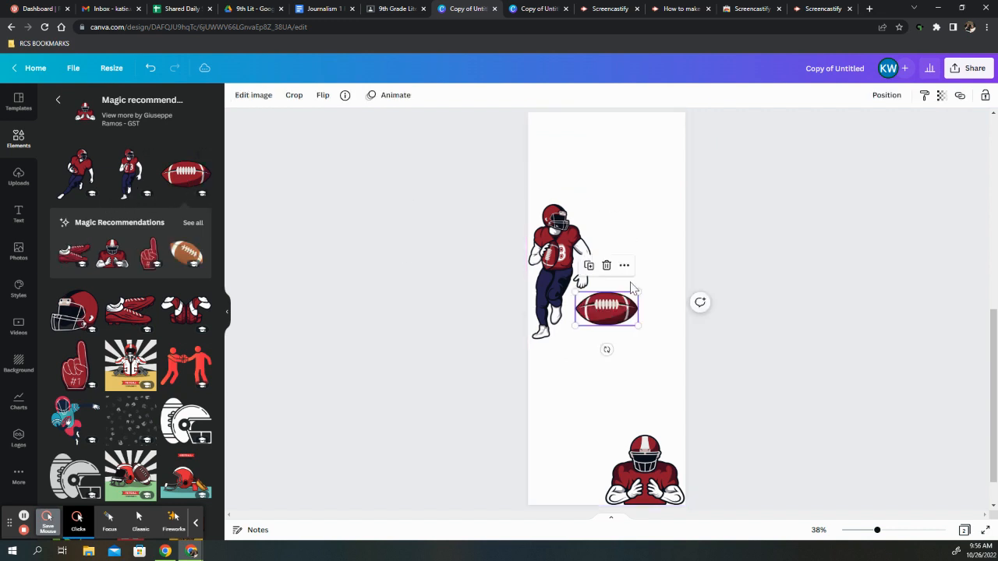
left_click_drag(596, 313, 640, 133)
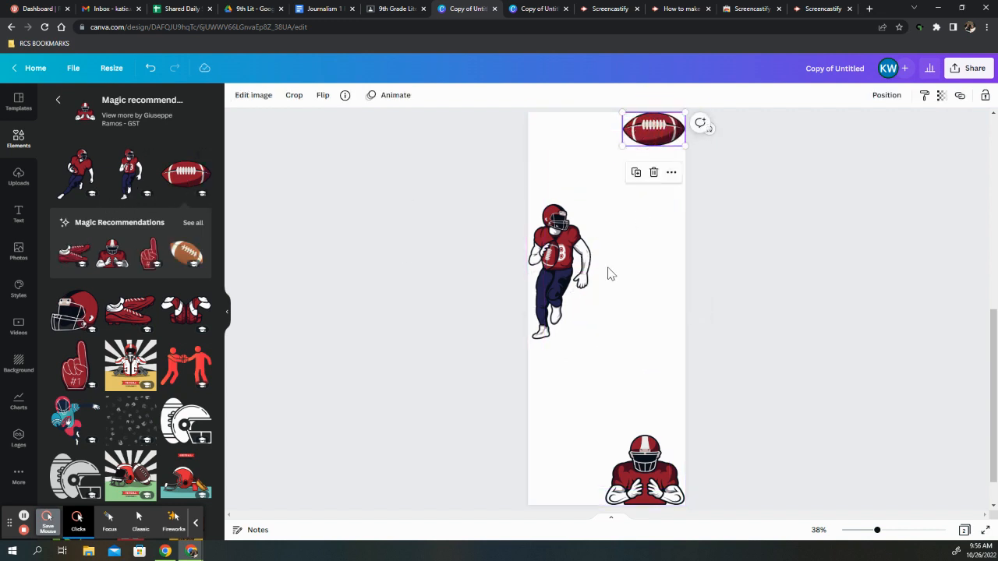
left_click(74, 310)
left_click_drag(614, 314, 661, 230)
Stagger the graphics by lowering the running player and the helmet and moving the football to the page's top-left corner
left_click_drag(560, 269, 559, 360)
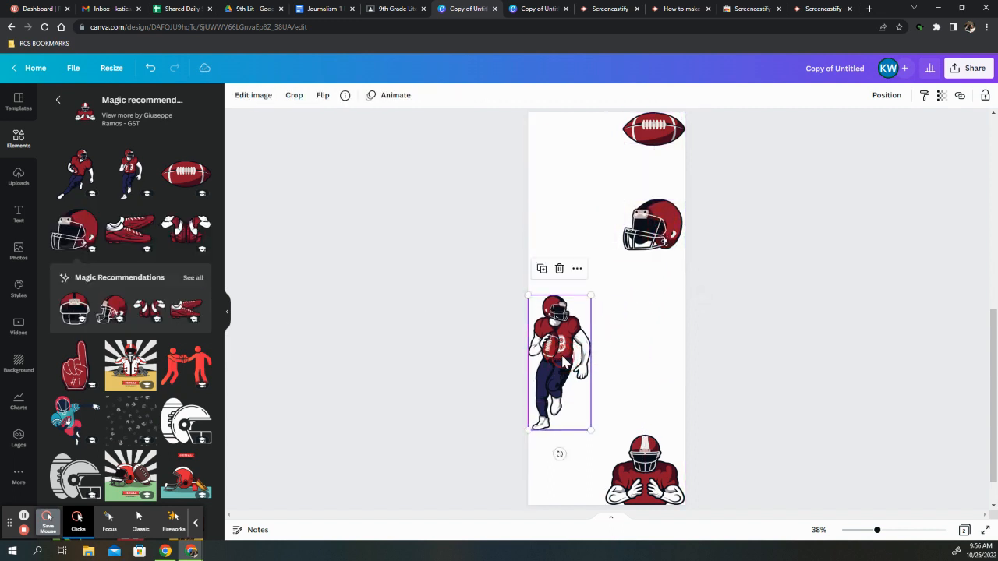
left_click(650, 485)
mouse_move(665, 224)
left_mouse_down()
mouse_move(537, 224)
mouse_move(631, 223)
mouse_move(664, 241)
mouse_move(661, 250)
mouse_move(661, 241)
left_mouse_up()
left_click_drag(661, 137, 566, 136)
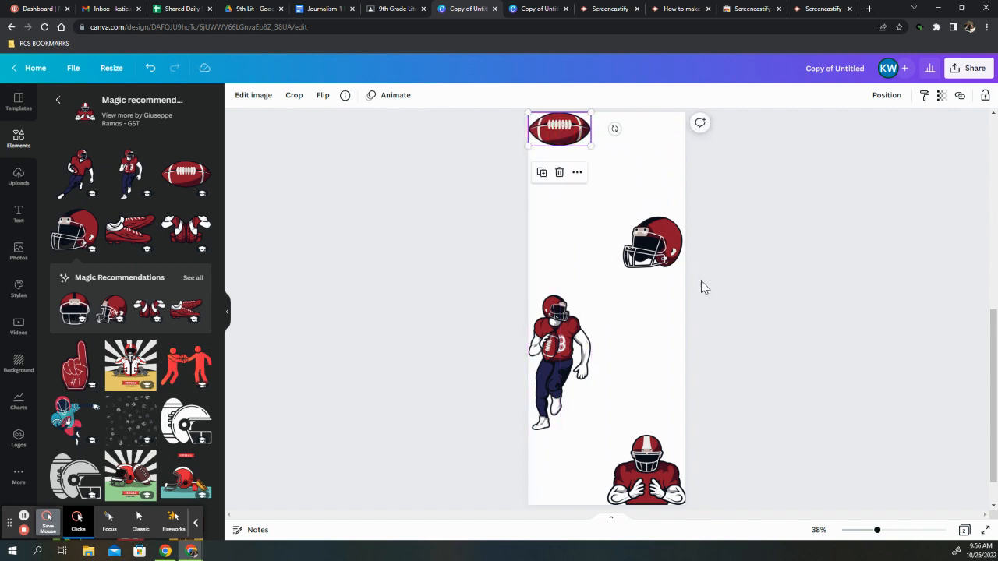
Flip the football graphic horizontally, and try flipping it vertically several times
left_click(667, 253)
left_click(571, 146)
left_click(323, 95)
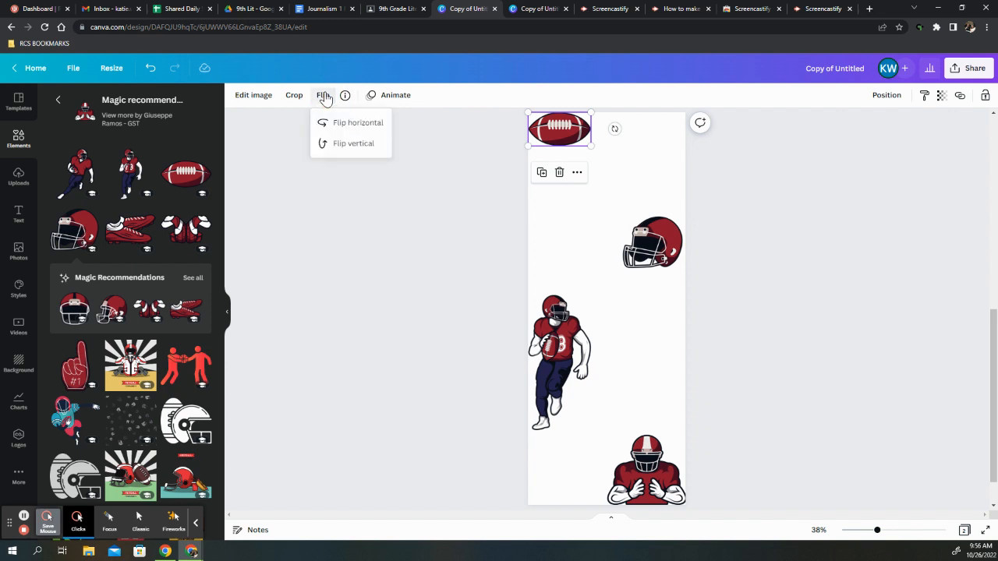
left_click(109, 520)
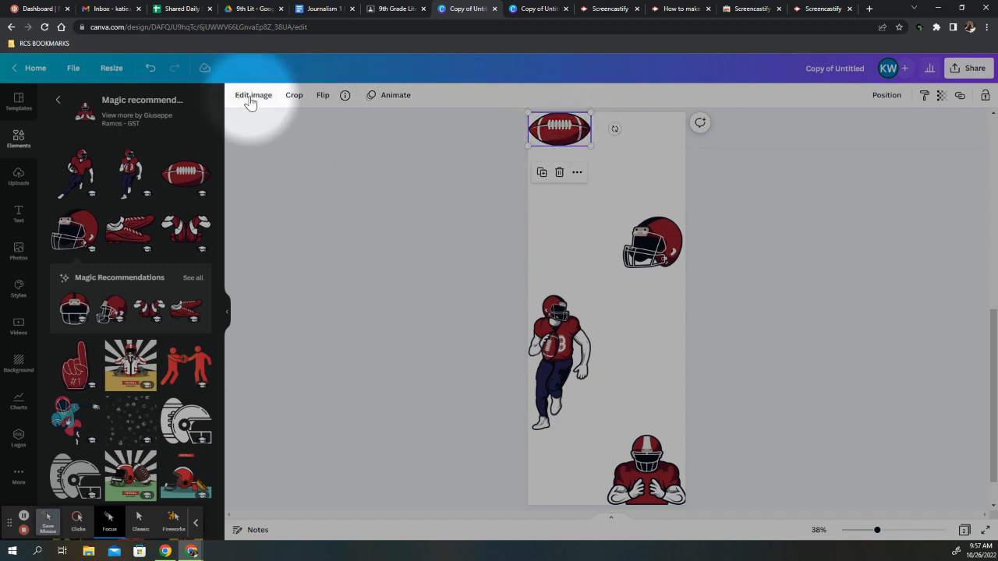
left_click(322, 98)
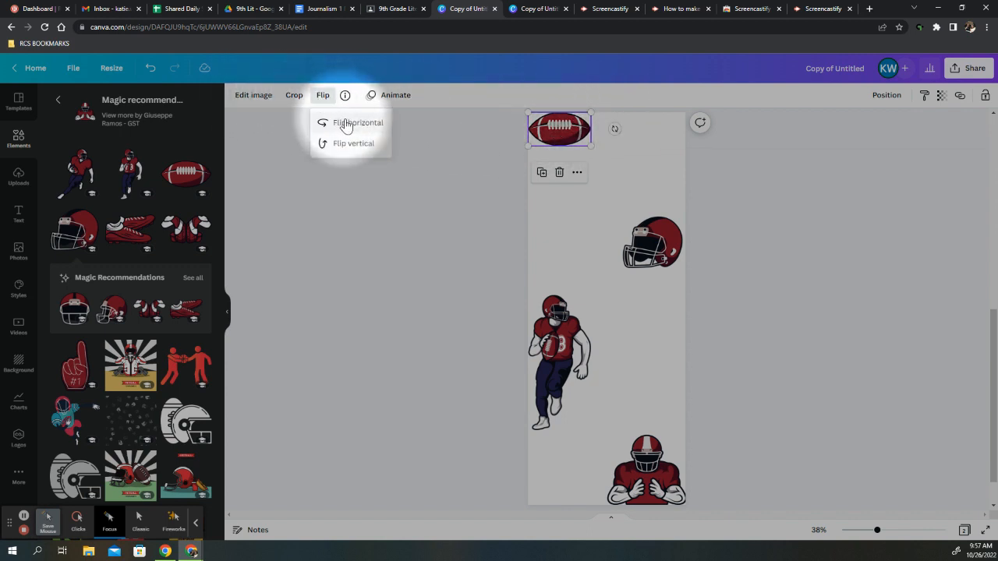
left_click(351, 125)
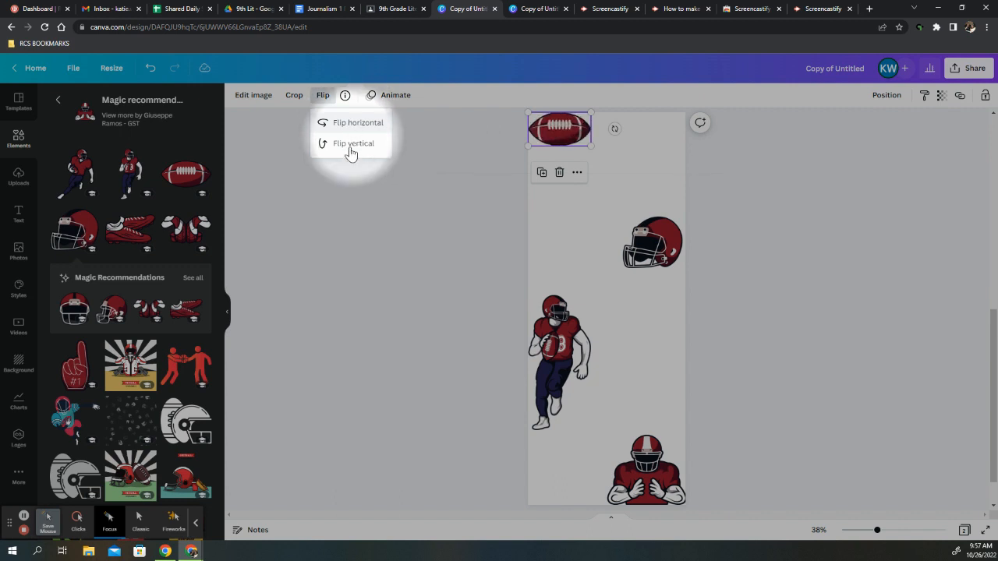
left_click(347, 151)
left_click(346, 152)
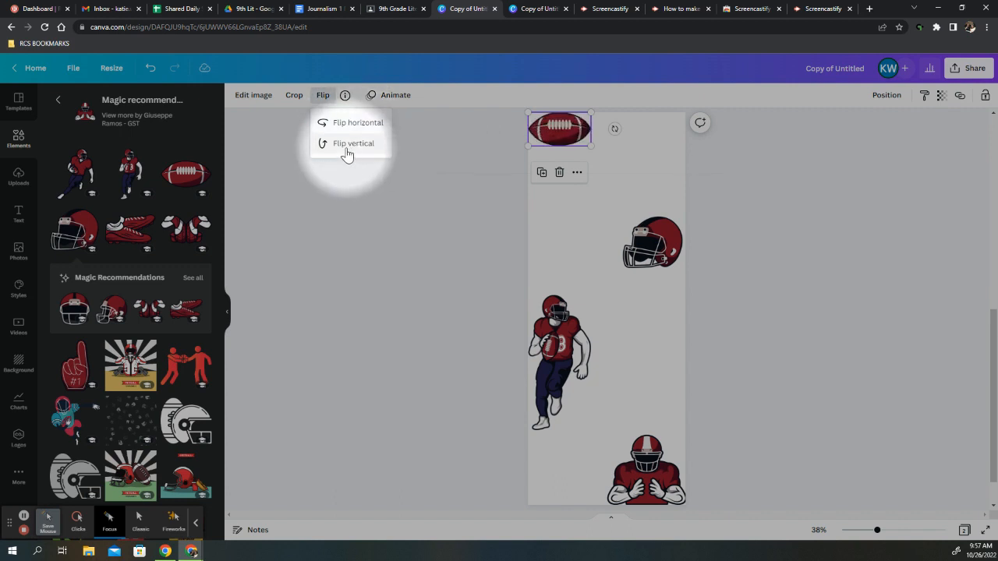
left_click(346, 151)
left_click(347, 151)
Rotate the football a quarter turn so it stands upright, and fit it into the page's top-left corner
left_click(78, 518)
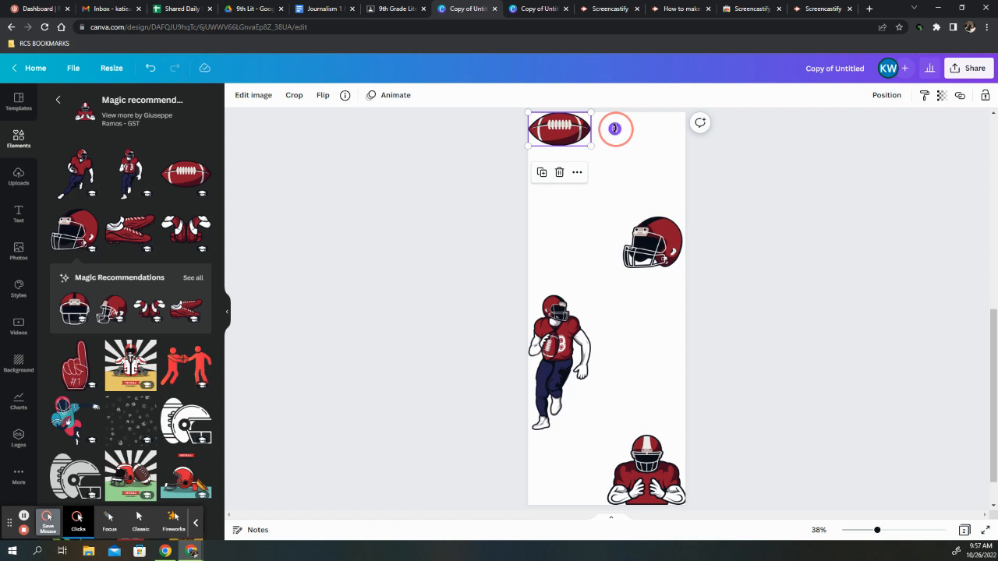
left_click_drag(614, 128, 563, 208)
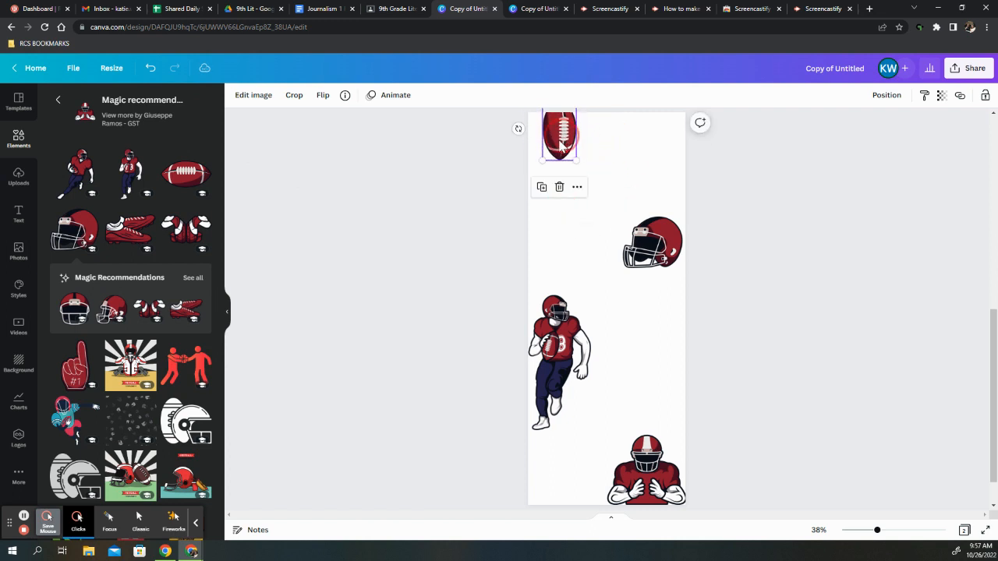
left_click_drag(560, 145, 549, 156)
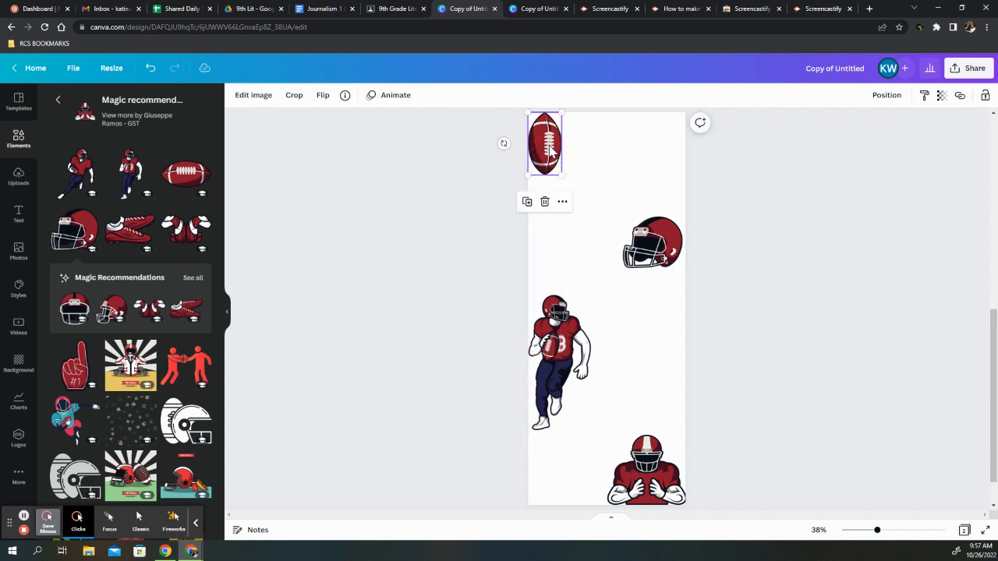
left_click(596, 160)
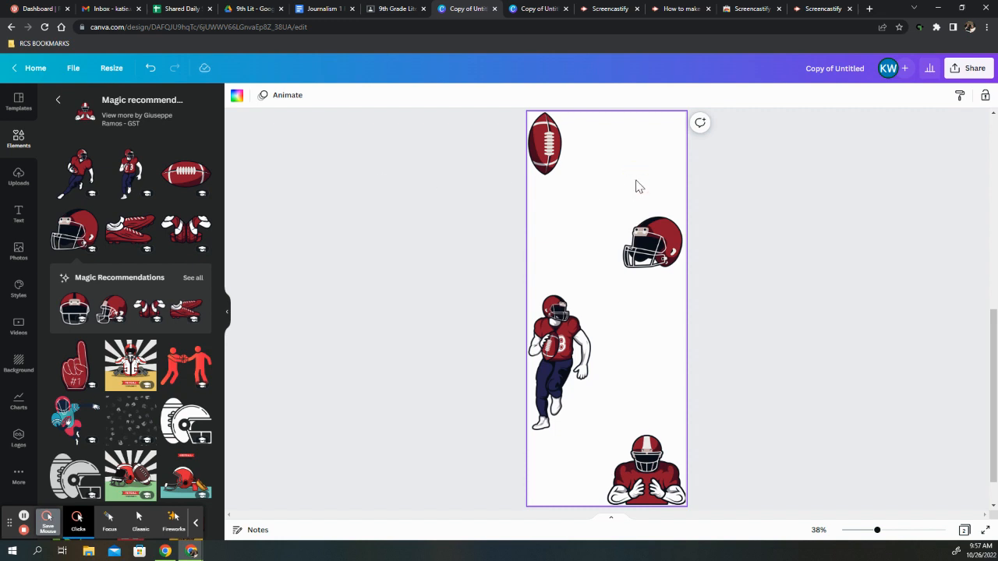
left_click_drag(637, 185, 607, 151)
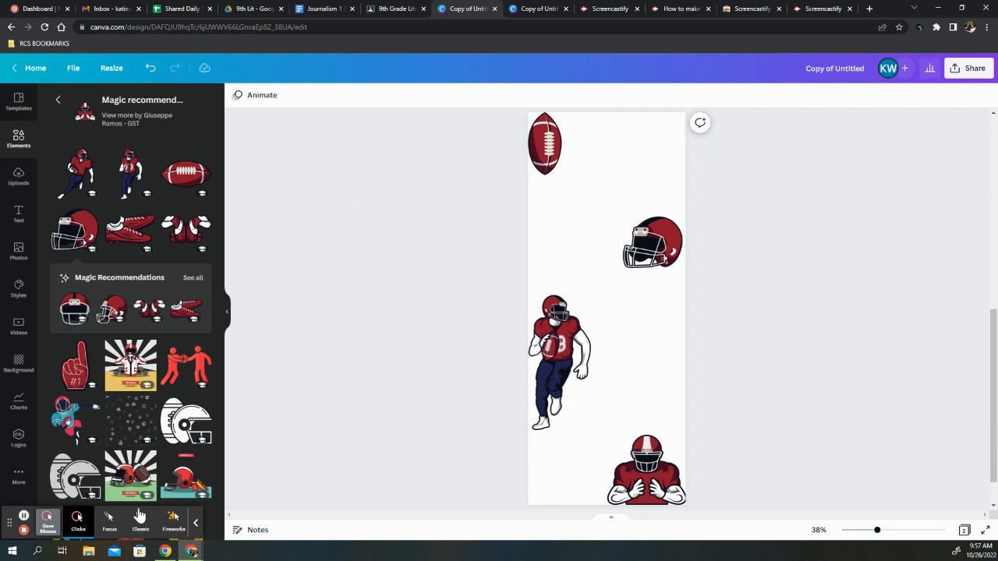
Add a heading text box and place it at the top of the page beside the football
left_click(109, 521)
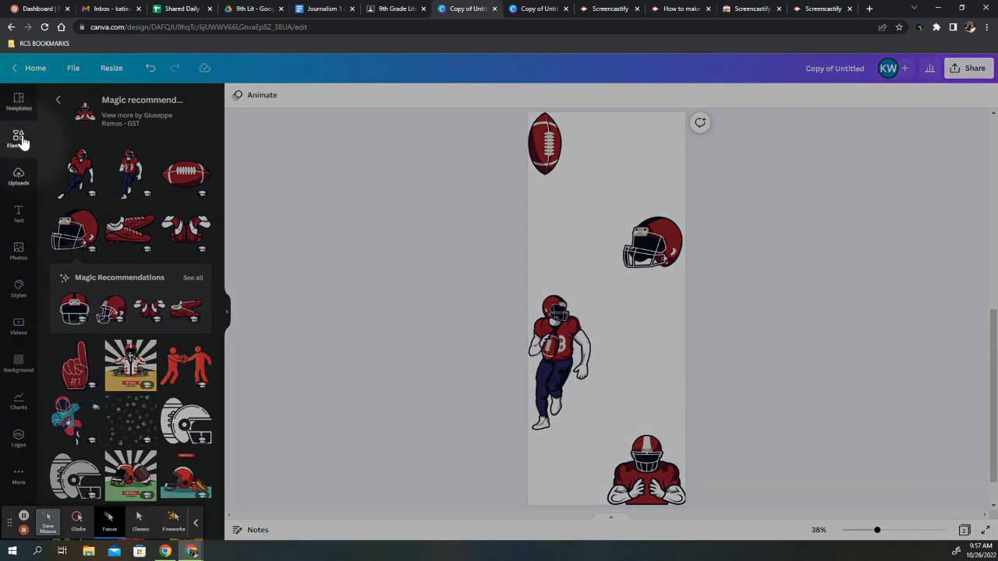
left_click(18, 215)
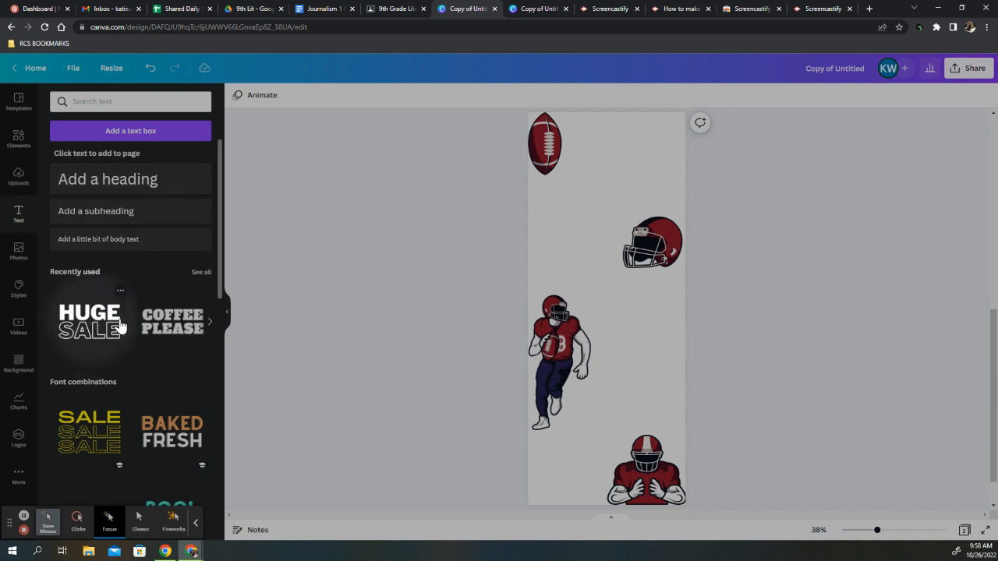
left_click(119, 182)
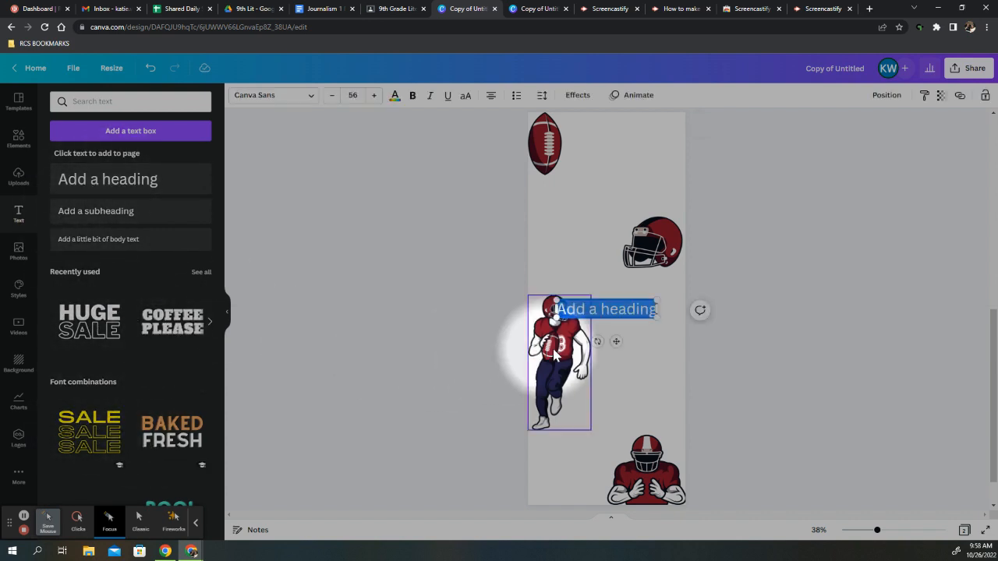
left_click(78, 521)
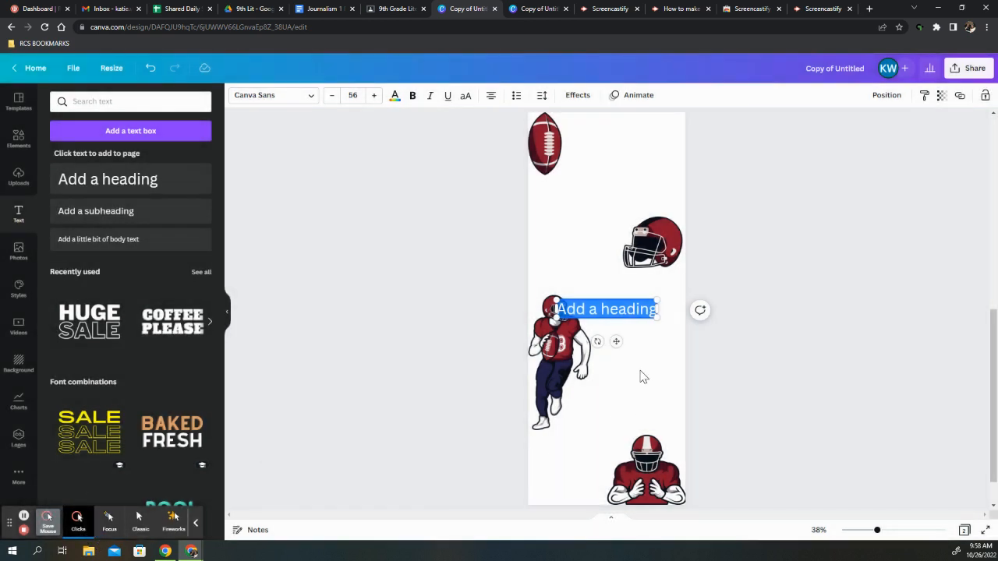
left_click_drag(620, 340, 639, 161)
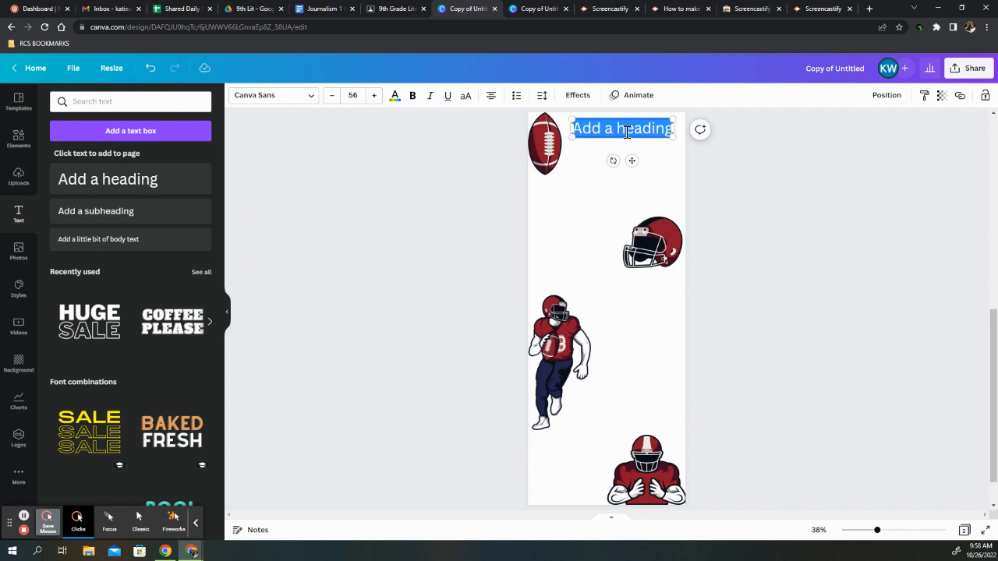
Replace the heading's placeholder with "Alabama Football" and narrow its text box so the words wrap onto two lines
left_click(627, 132)
triple_click(626, 132)
type("Alabam")
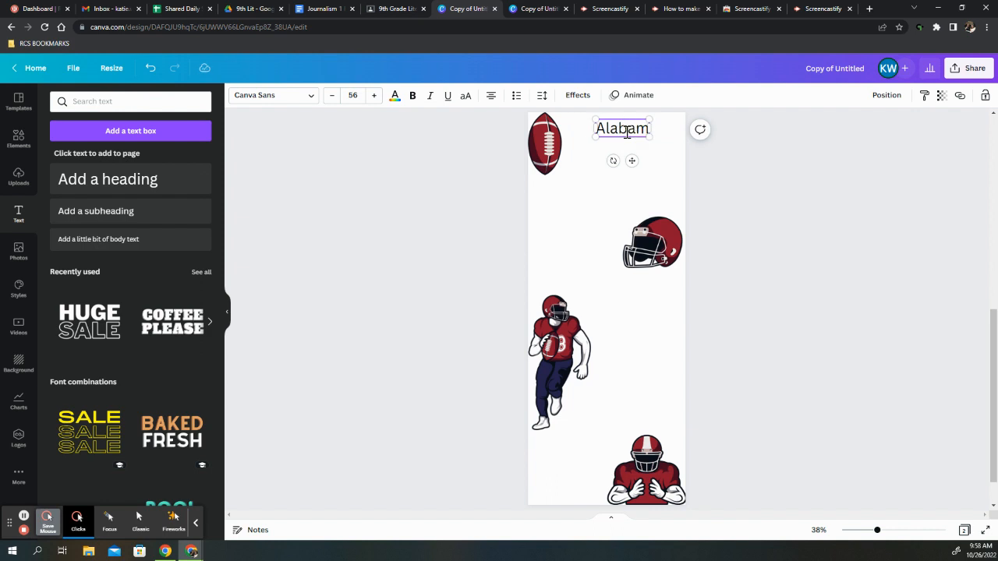
type("a Football")
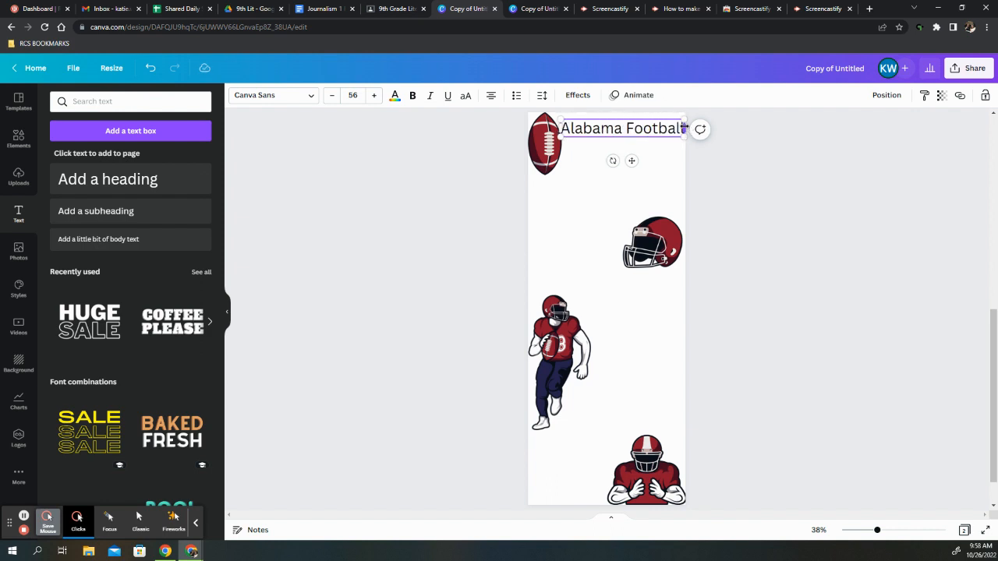
left_click_drag(683, 128, 644, 136)
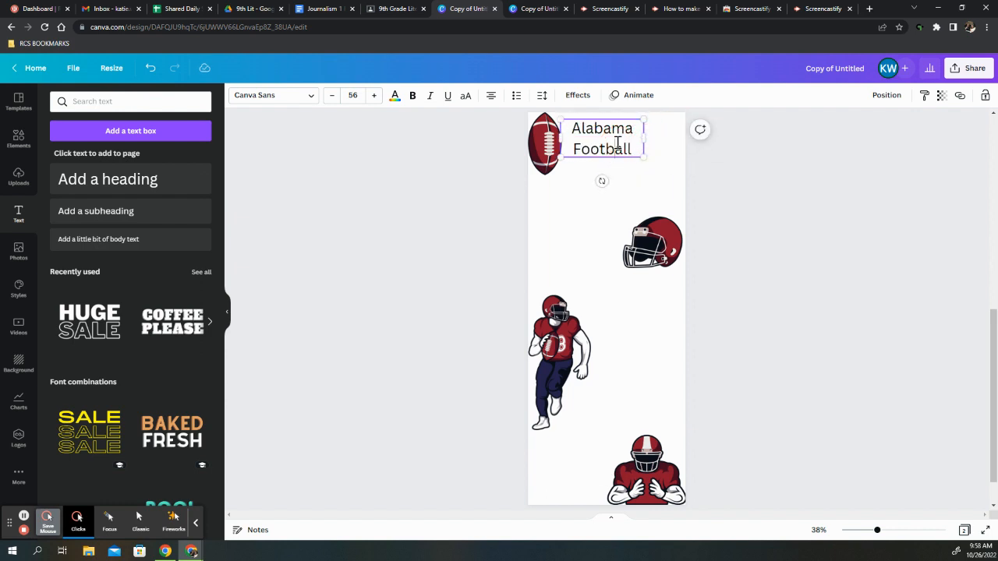
Try the alignment and list styles on the heading, return it to centred plain text, and open its spacing options
triple_click(618, 142)
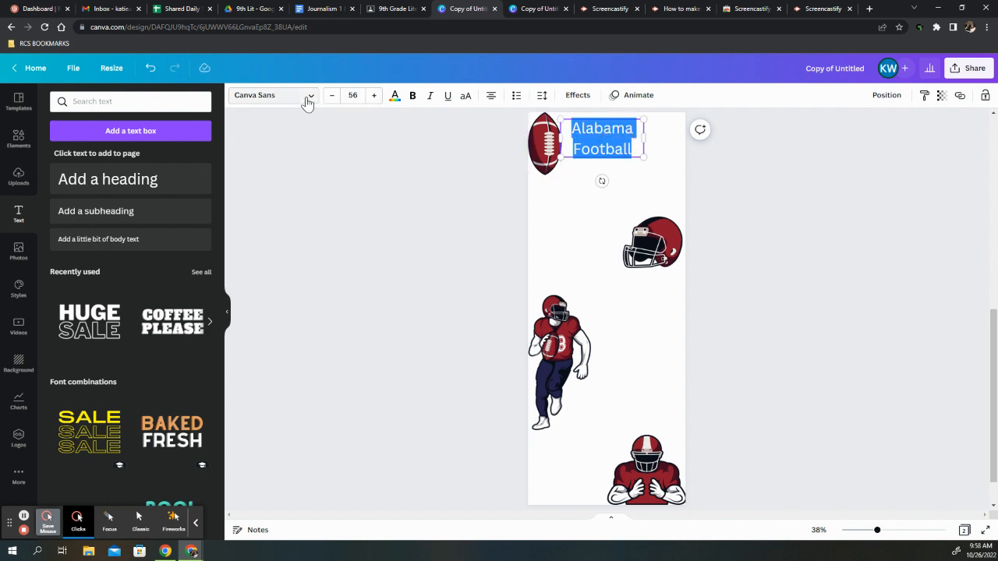
left_click(109, 520)
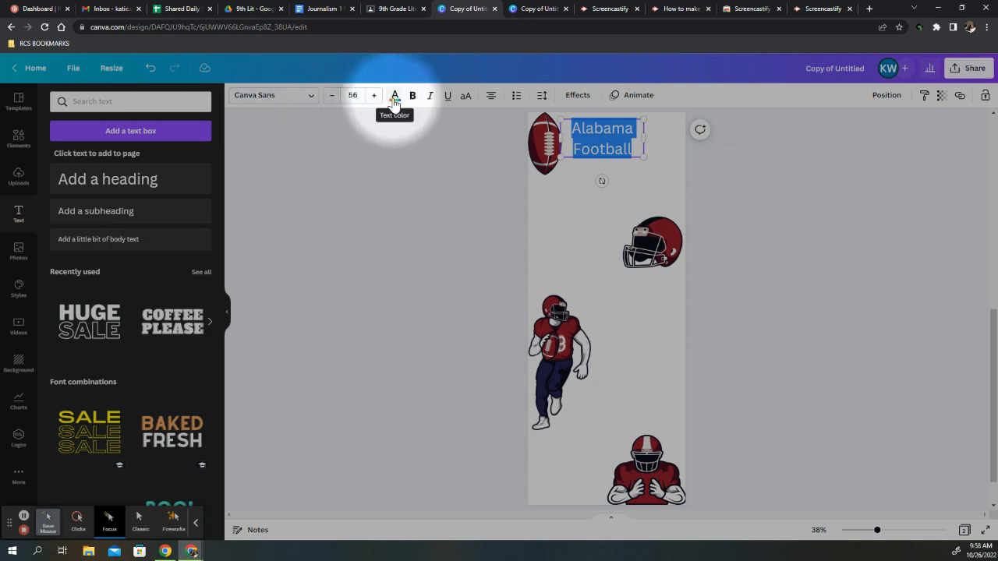
left_click(491, 97)
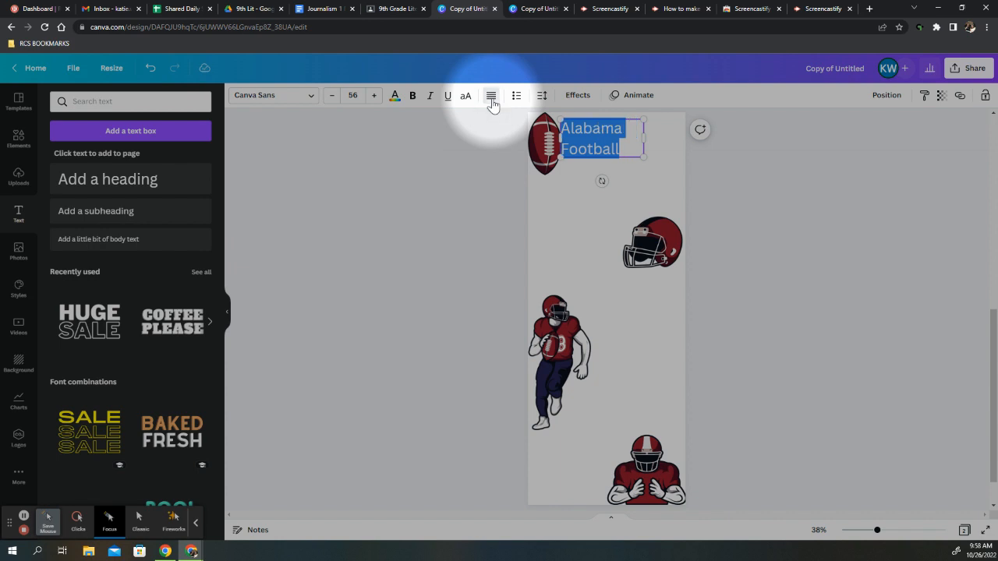
left_click(491, 96)
left_click(491, 97)
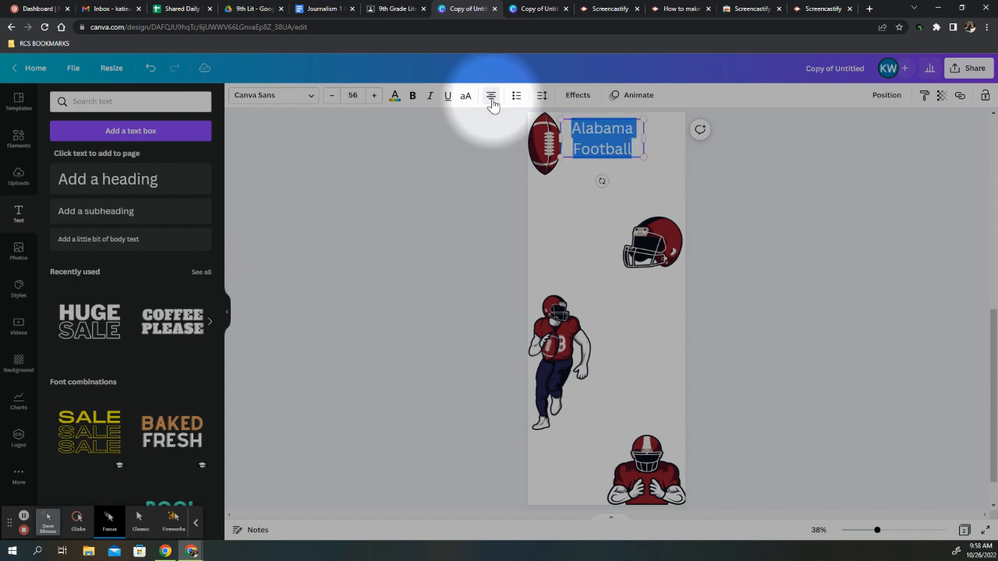
left_click(513, 96)
left_click(514, 96)
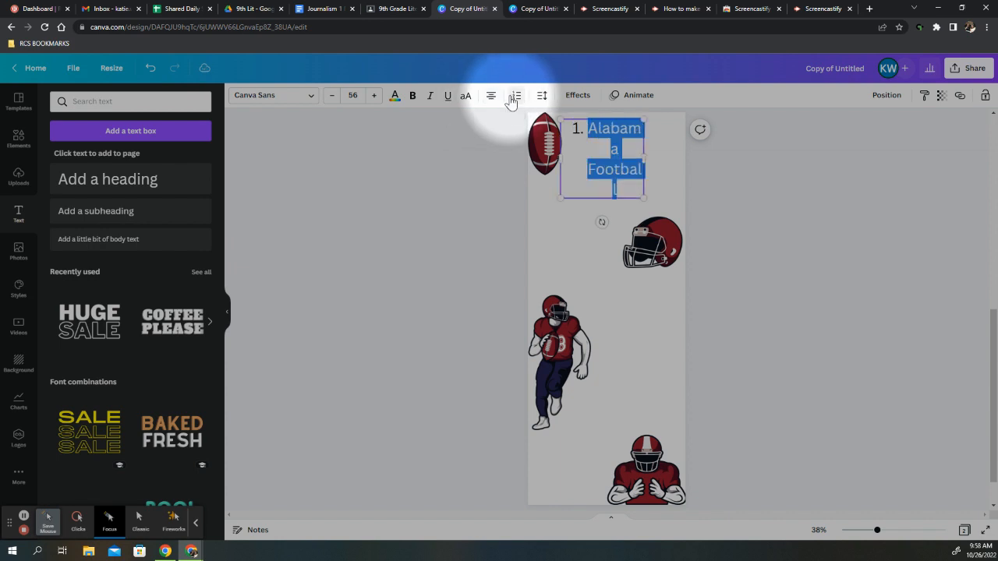
left_click(513, 96)
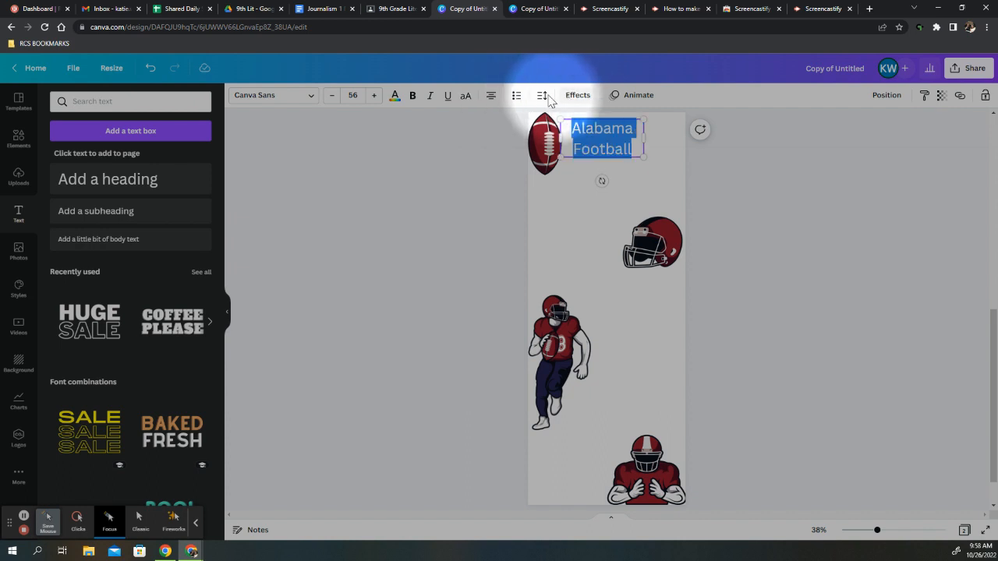
left_click(542, 95)
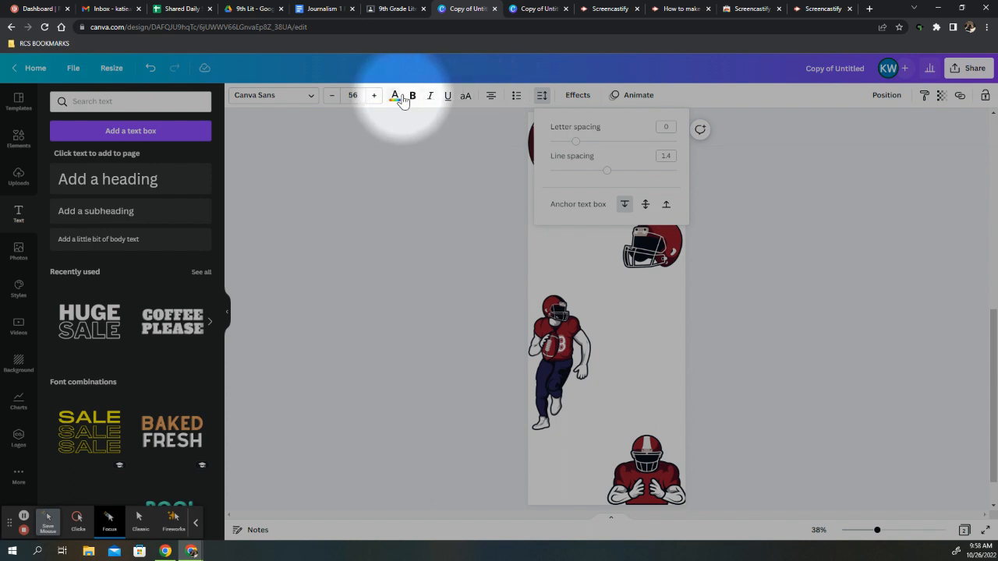
Search the fonts for Headings and set the heading's font to Tallow Sans Brush
left_click(272, 100)
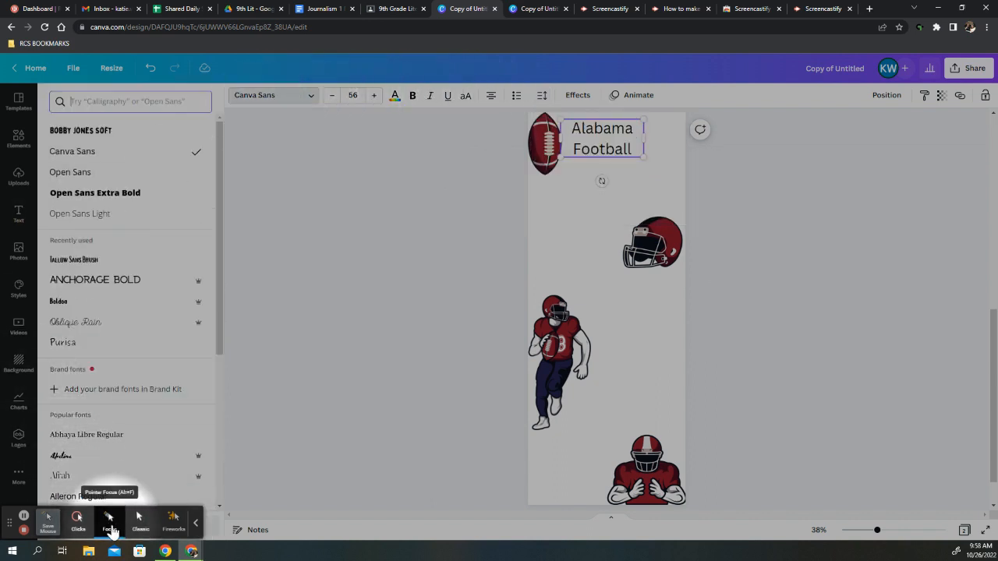
left_click(78, 521)
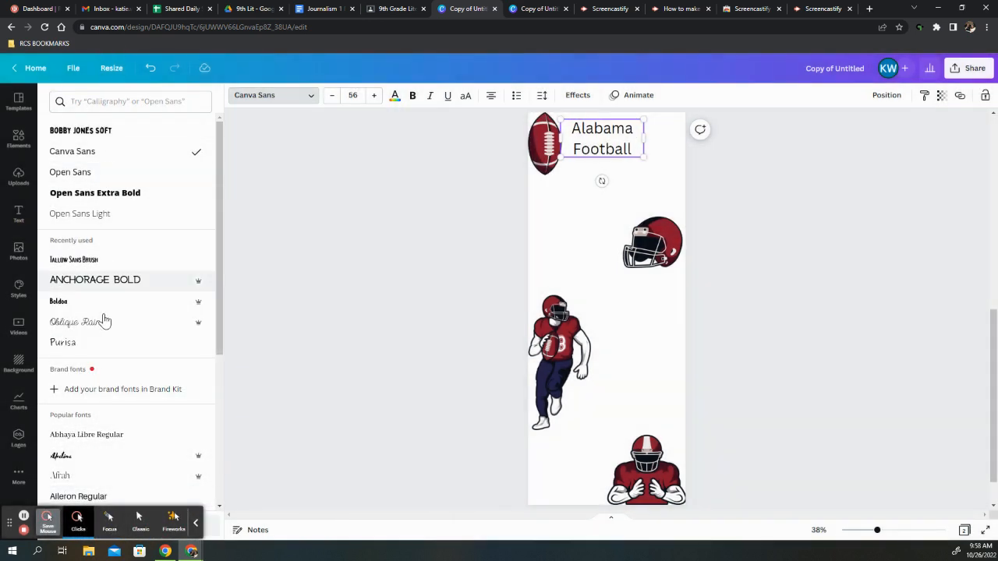
left_click(107, 103)
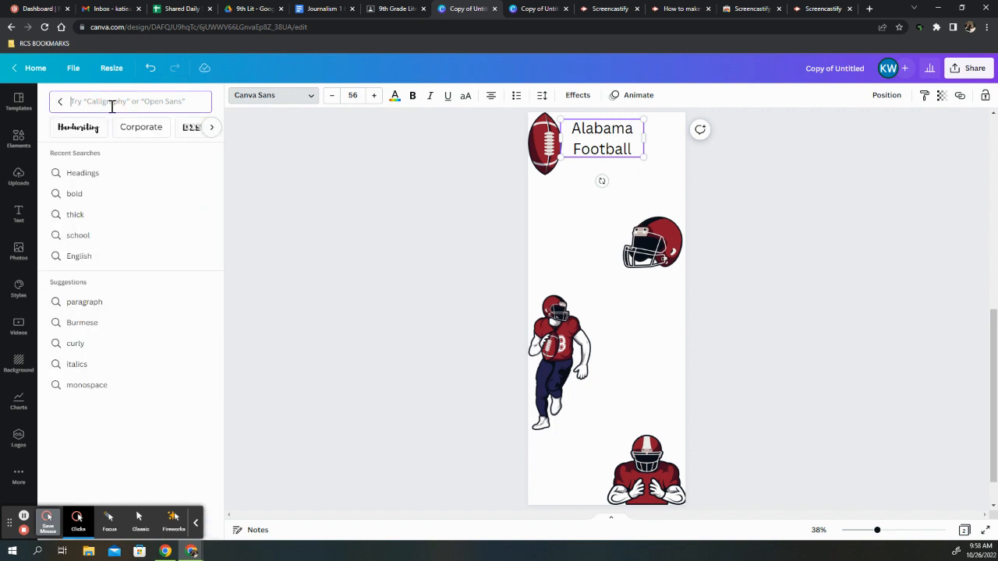
left_click(104, 173)
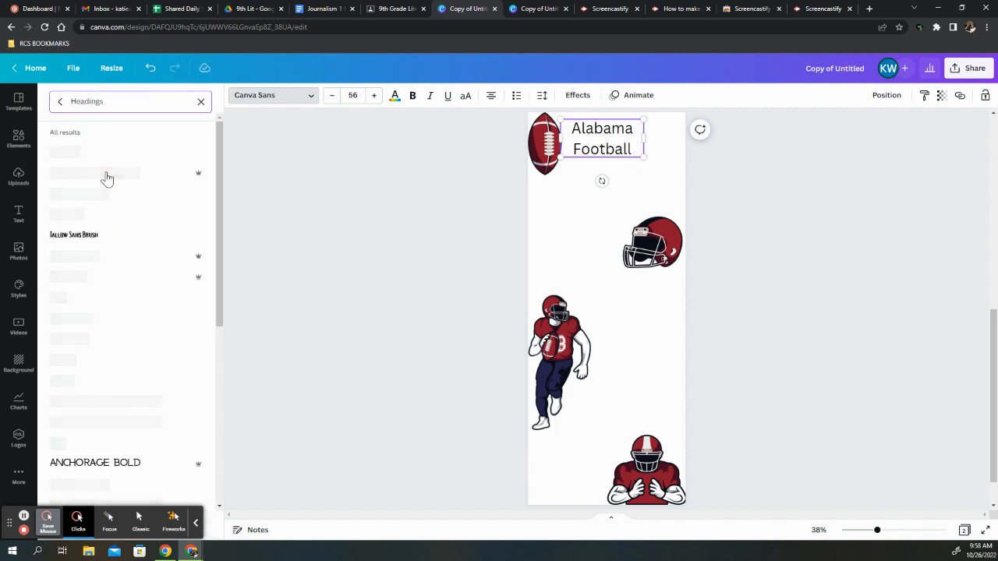
left_click(117, 237)
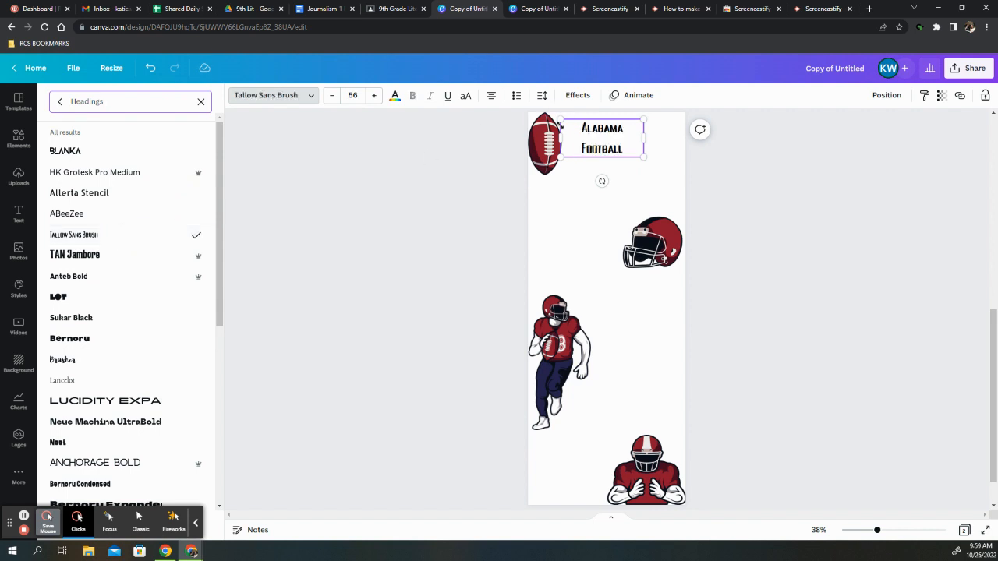
Enlarge the heading to font size 84.6 so it fills the space between the football and the page's right edge
left_click_drag(617, 158, 559, 170)
left_click(787, 206)
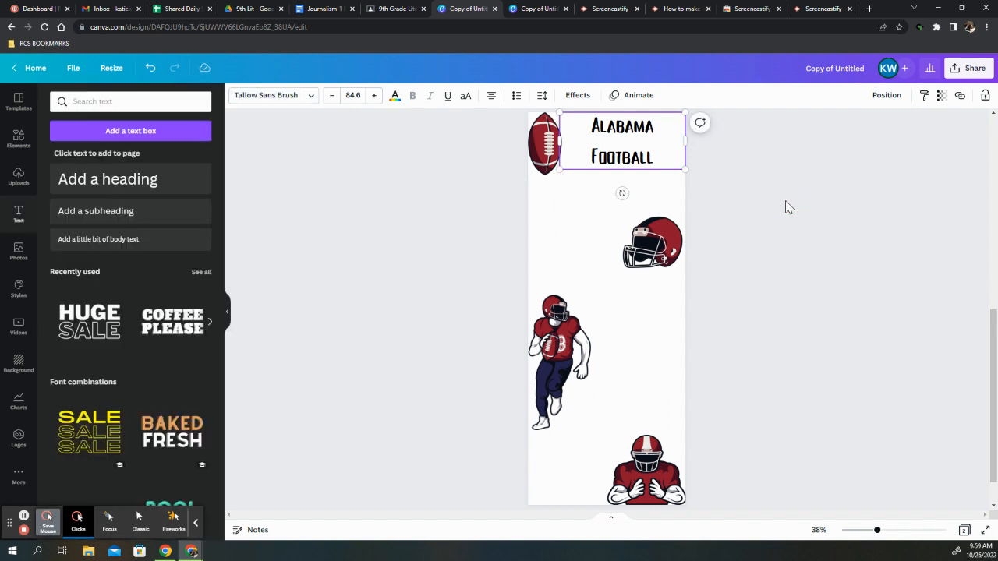
left_click(710, 204)
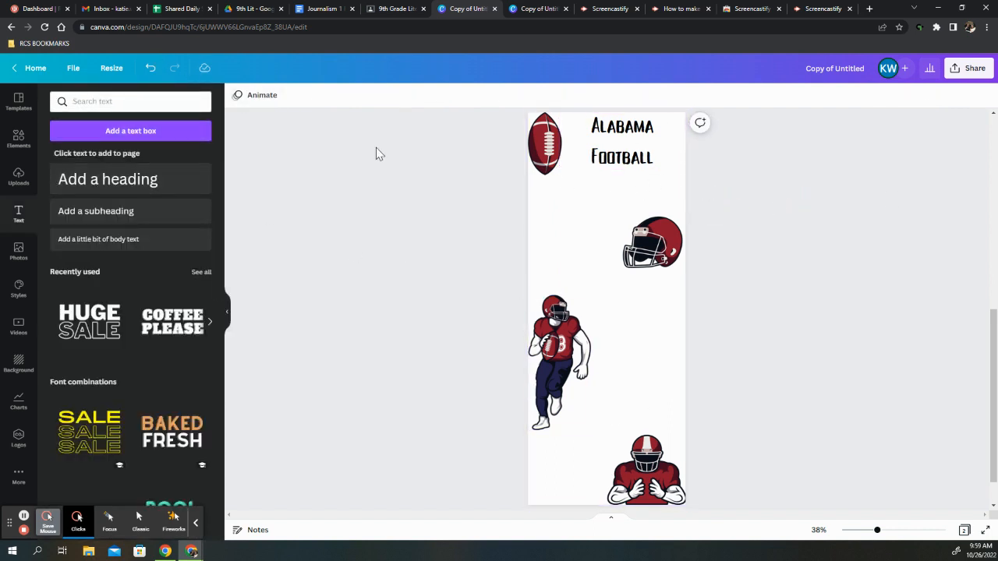
Try the dark red document colour as the page background, and set the background back to white
left_click(540, 239)
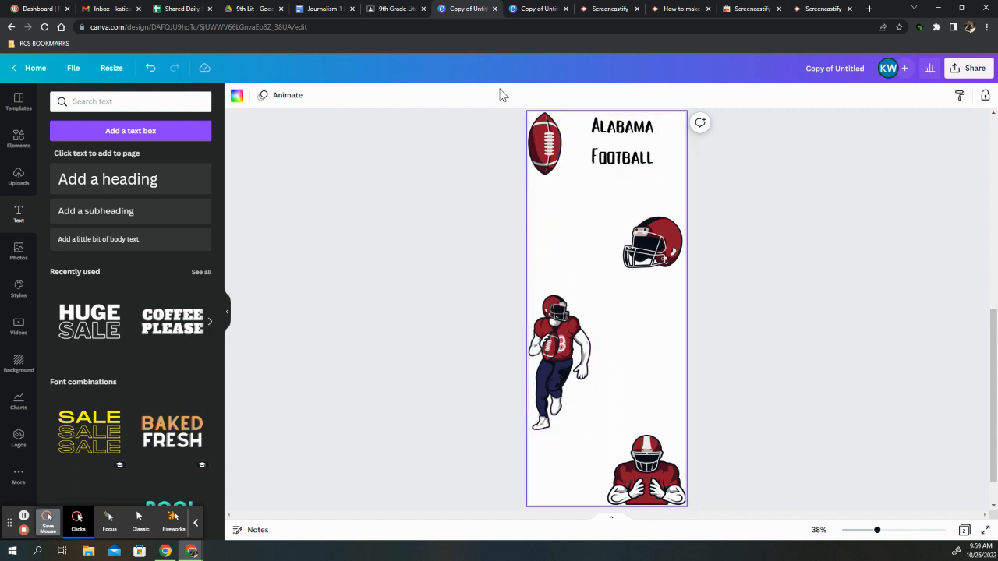
left_click(109, 521)
left_click(237, 96)
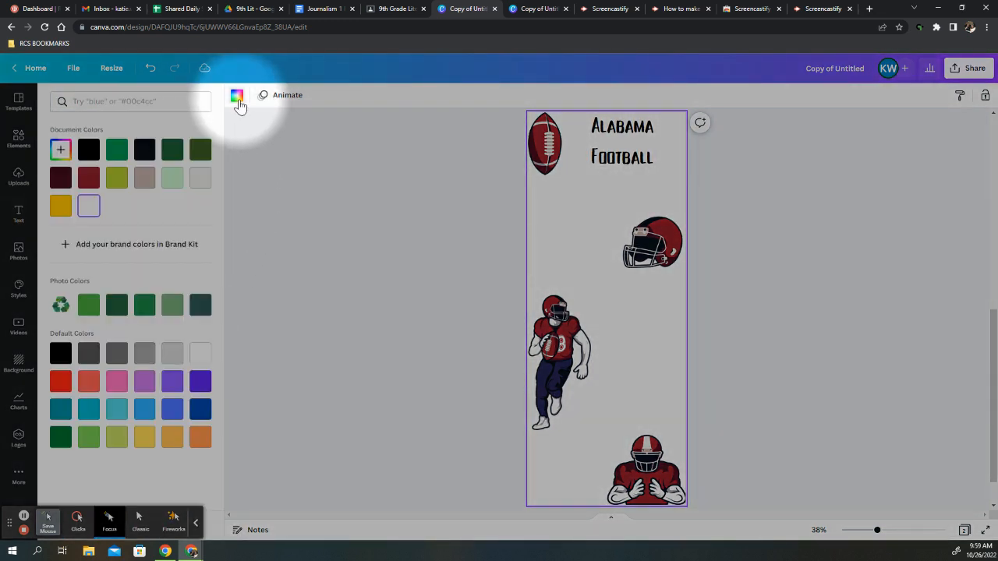
left_click(138, 522)
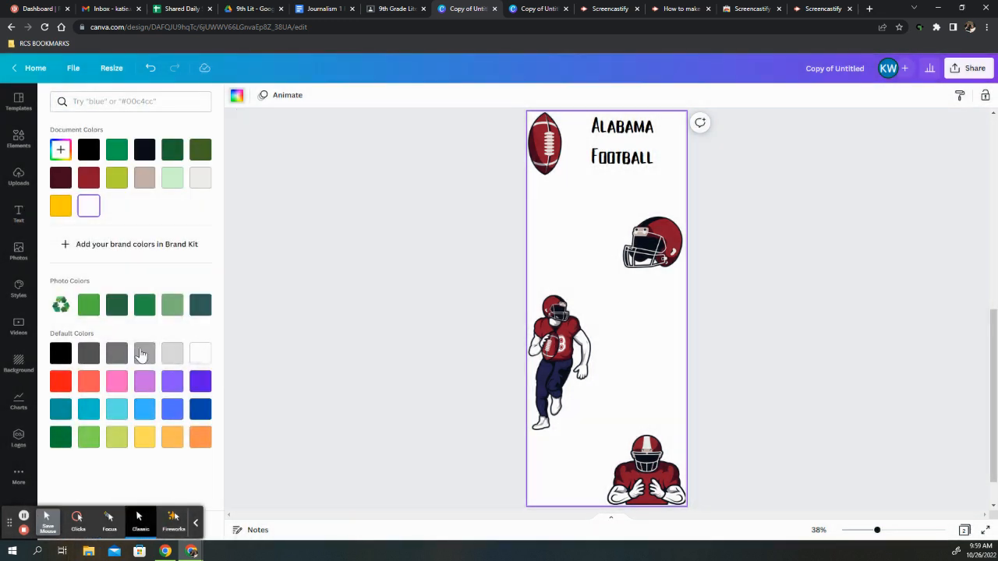
left_click(89, 182)
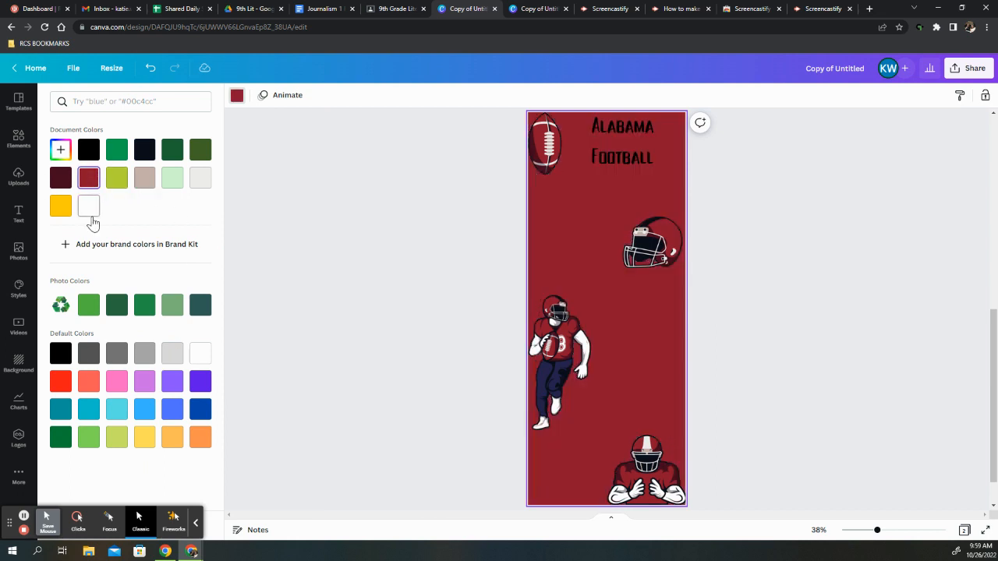
left_click(89, 208)
left_click(351, 217)
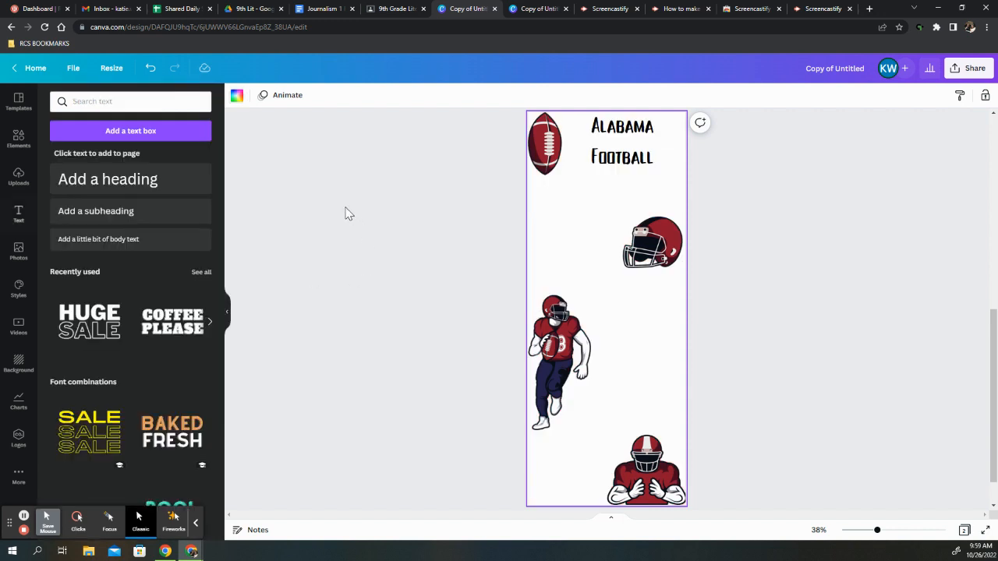
Clear the previous football player search in the elements library and search for "paint stroke"
left_click(109, 520)
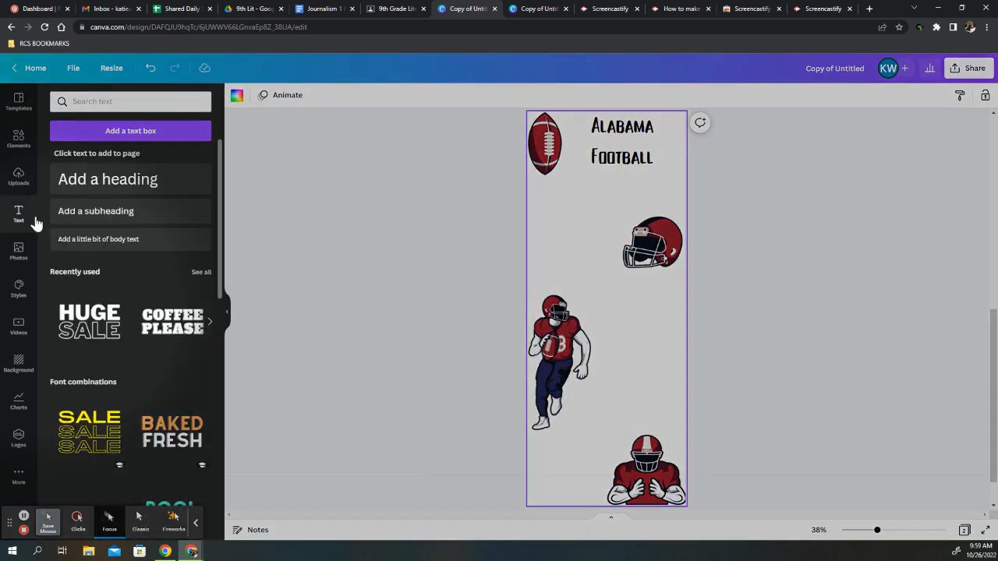
left_click(20, 141)
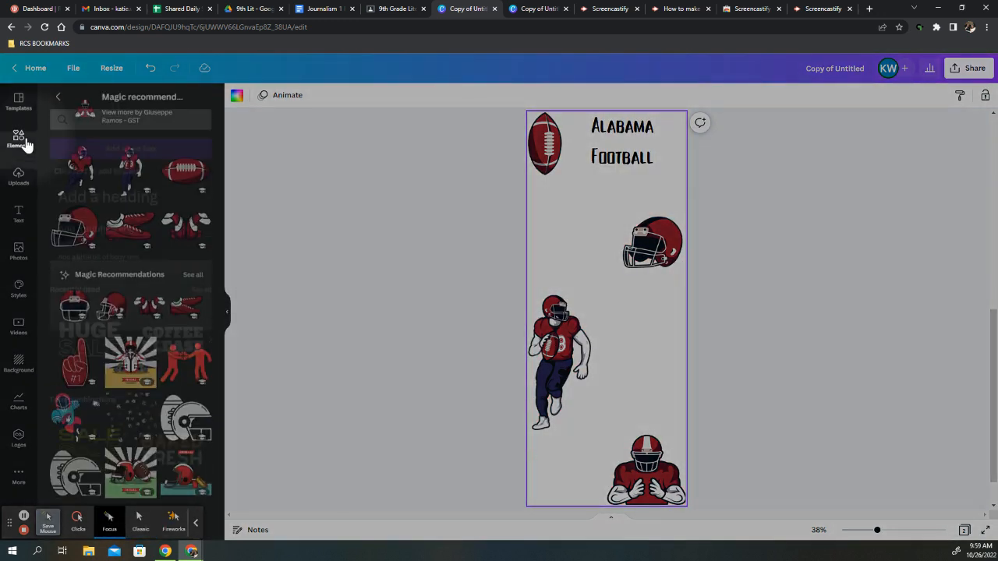
left_click(58, 100)
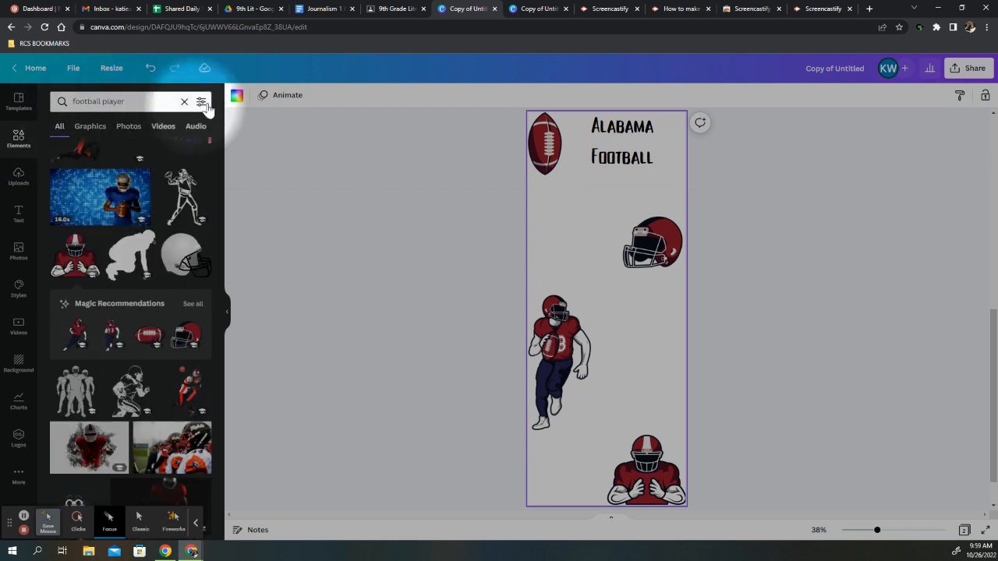
left_click(184, 101)
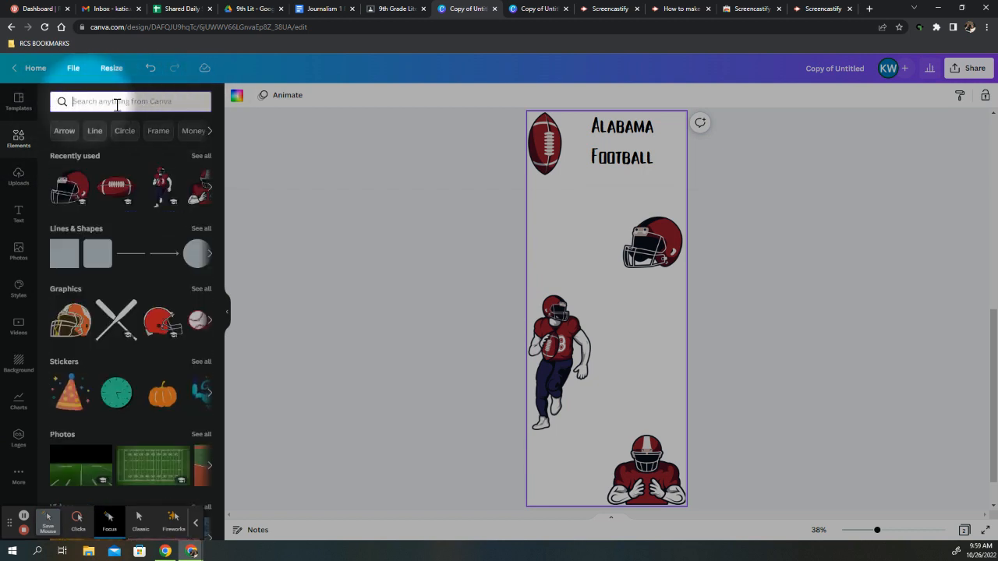
left_click(136, 530)
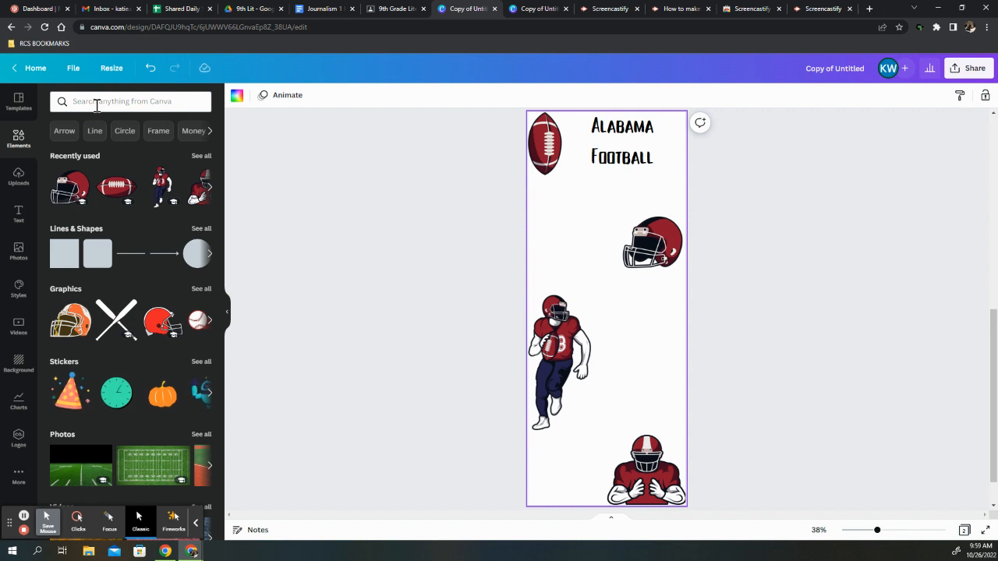
left_click(94, 105)
type("p")
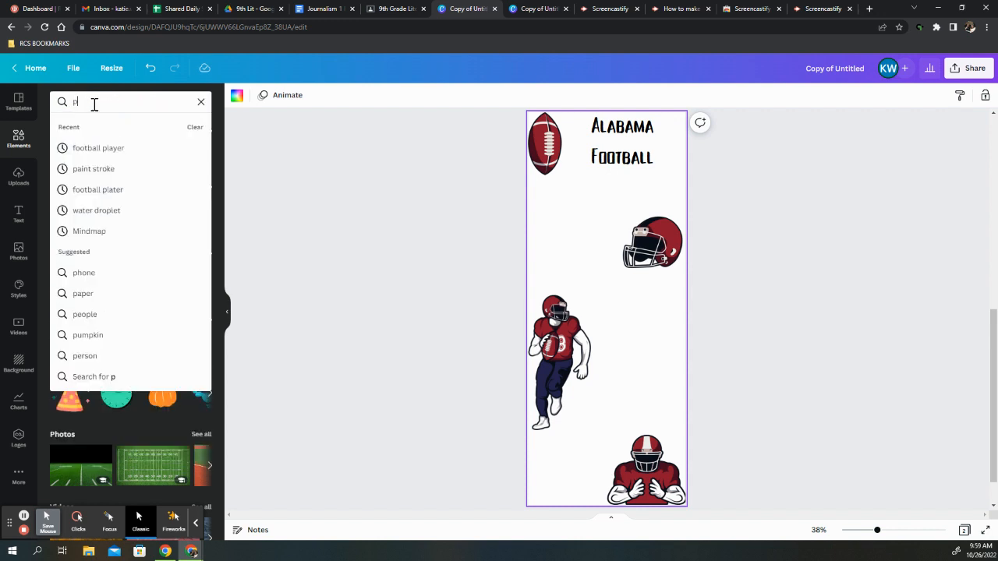
type("aint stroke")
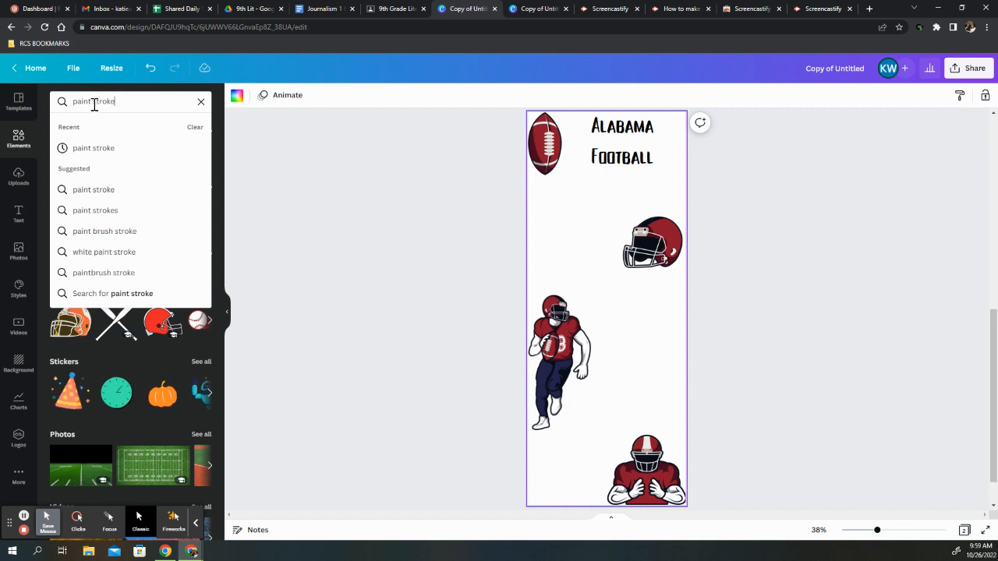
key("Return")
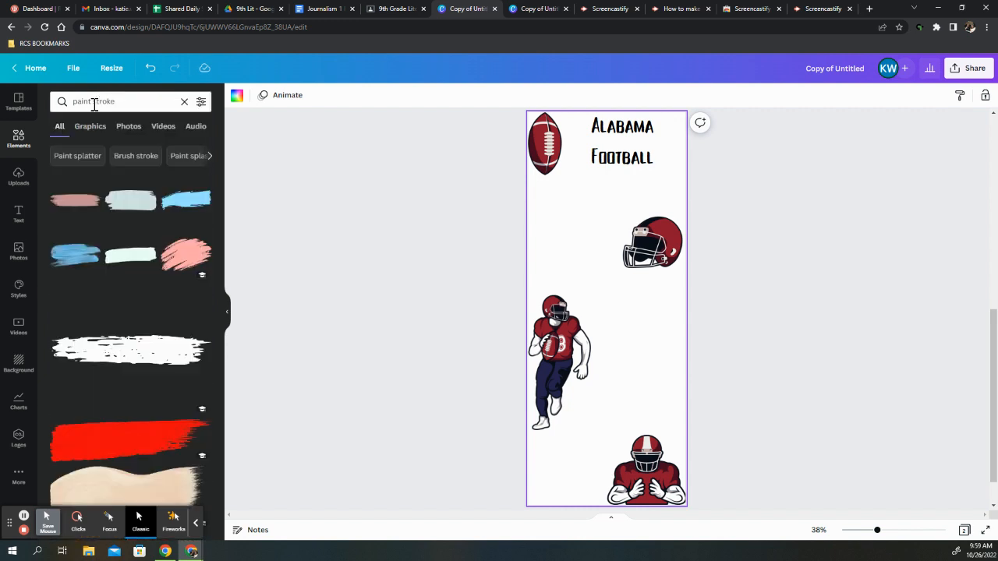
Add the pink brush stroke behind the Alabama Football heading, enlarged to span from the football to the page's right edge
left_click(187, 260)
mouse_move(594, 300)
left_mouse_down()
mouse_move(608, 145)
mouse_move(593, 124)
left_mouse_up()
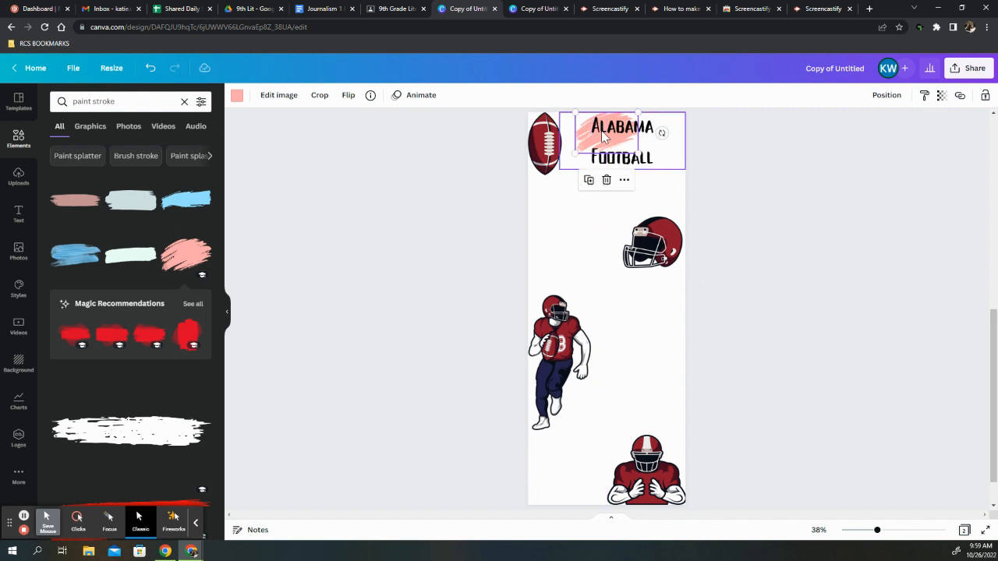
mouse_move(651, 161)
left_mouse_down()
mouse_move(691, 189)
mouse_move(658, 185)
mouse_move(691, 195)
mouse_move(656, 181)
mouse_move(664, 177)
mouse_move(638, 156)
left_mouse_up()
left_click(670, 153)
left_click(585, 195)
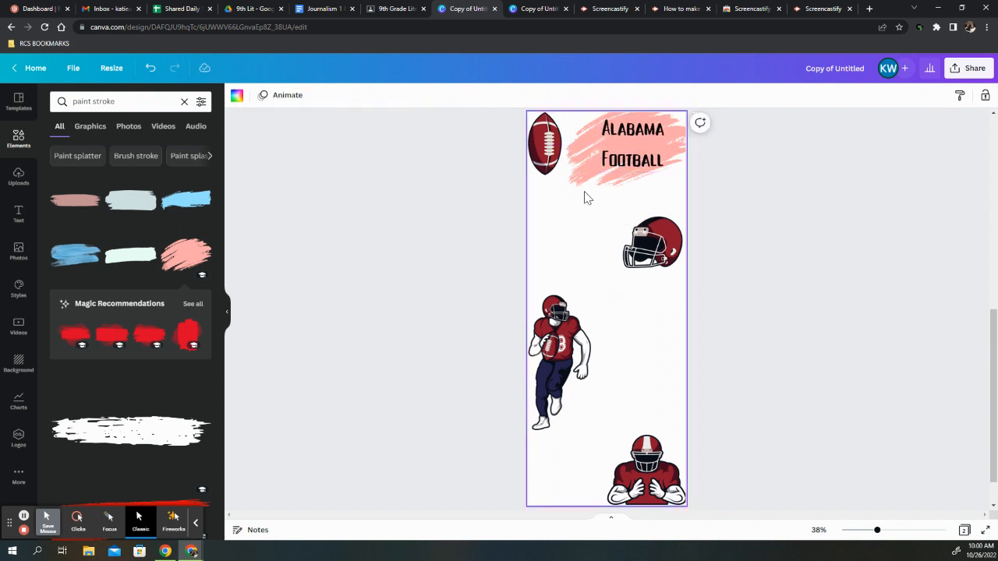
Recolour the paint stroke behind the heading with the dark red document colour
left_click(594, 182)
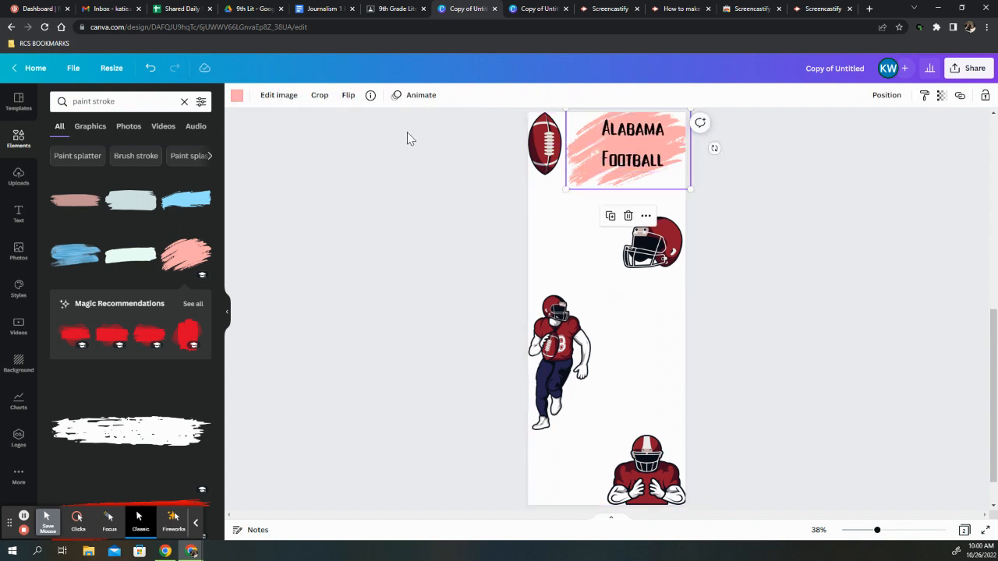
left_click(110, 517)
left_click(237, 96)
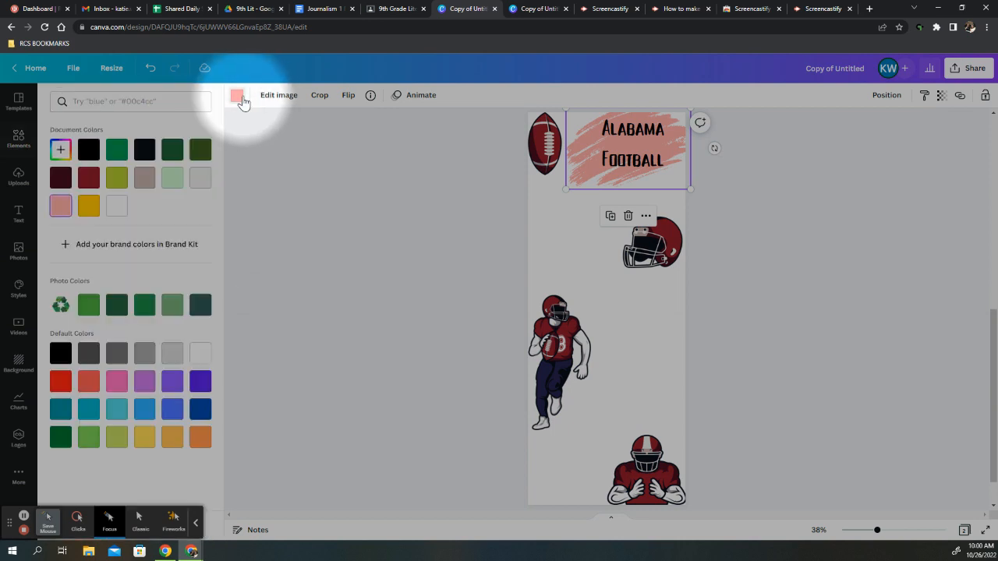
left_click(89, 178)
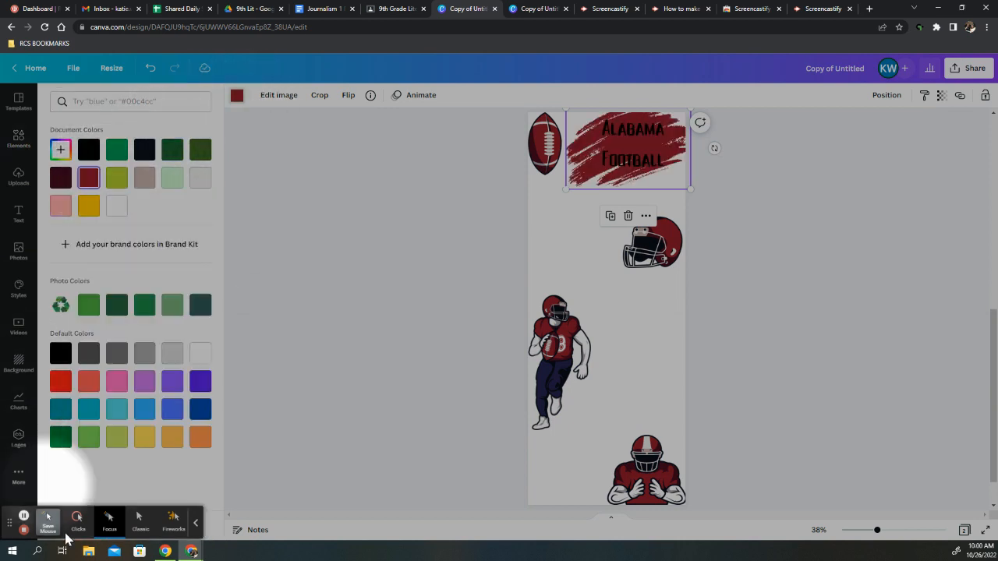
left_click(77, 519)
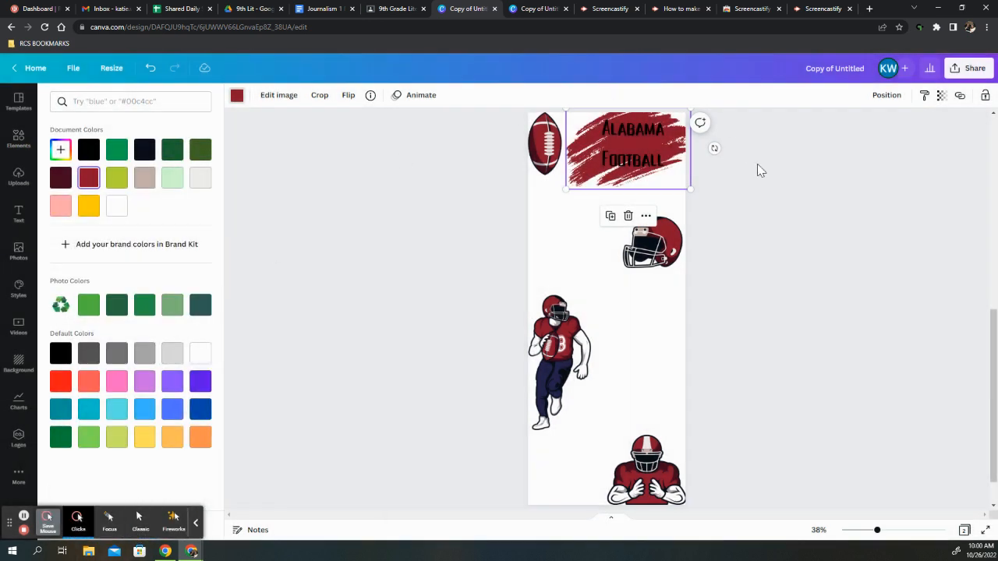
Set the Alabama Football heading's text colour to white
left_click(626, 162)
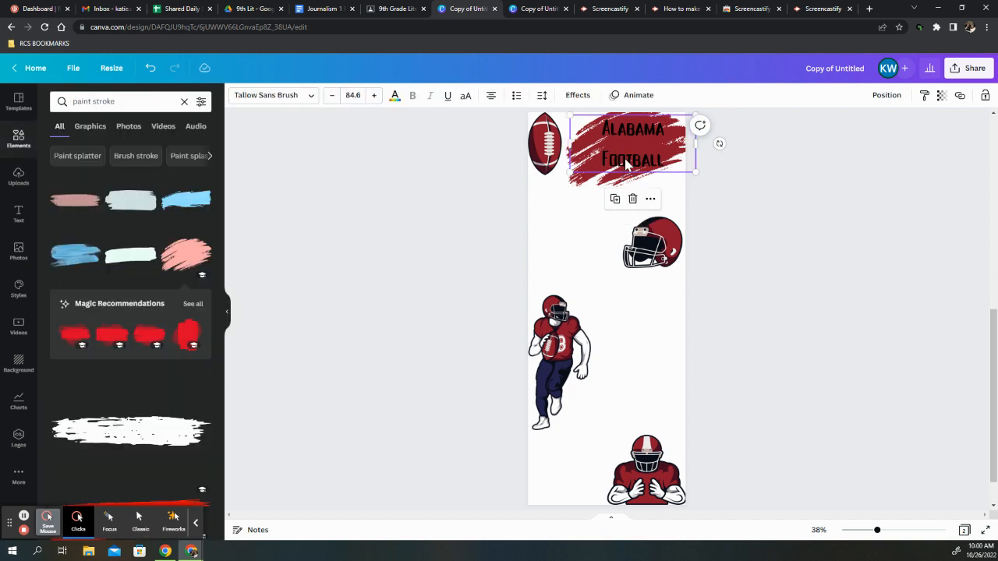
left_click(394, 96)
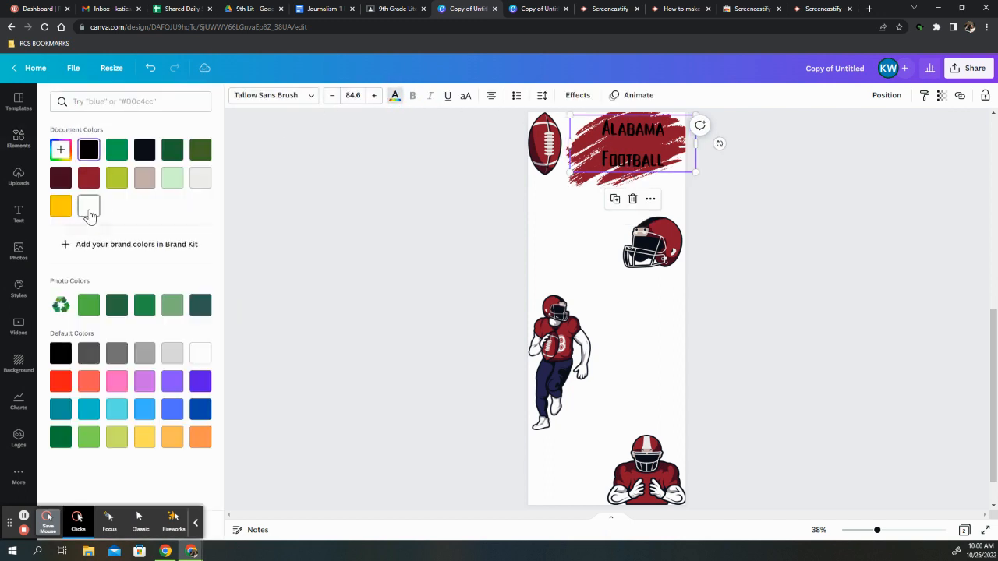
left_click(89, 207)
left_click(549, 208)
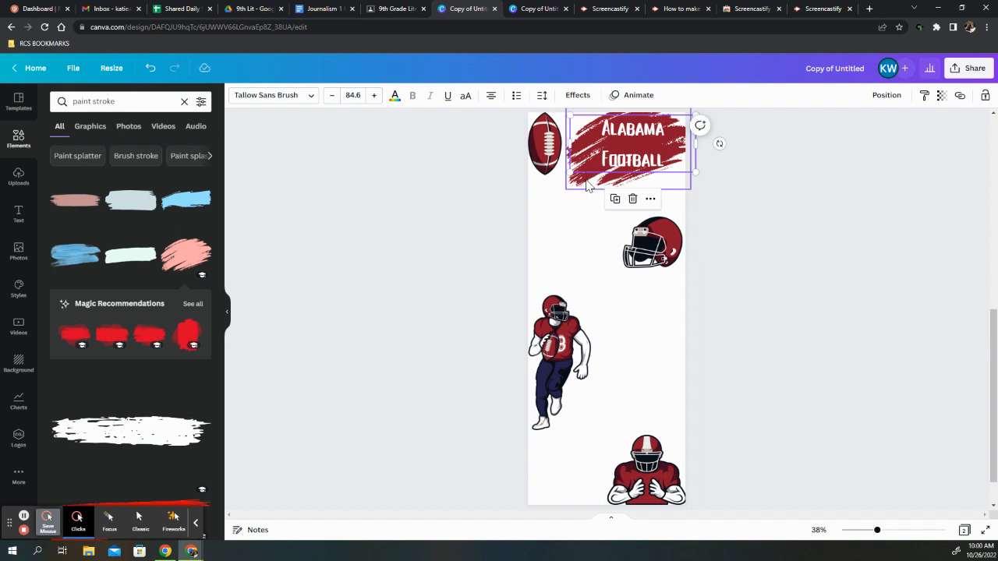
Enlarge the dark red paint stroke slightly and reposition it beside the football, behind the heading
left_click(585, 184)
left_click_drag(567, 189, 559, 204)
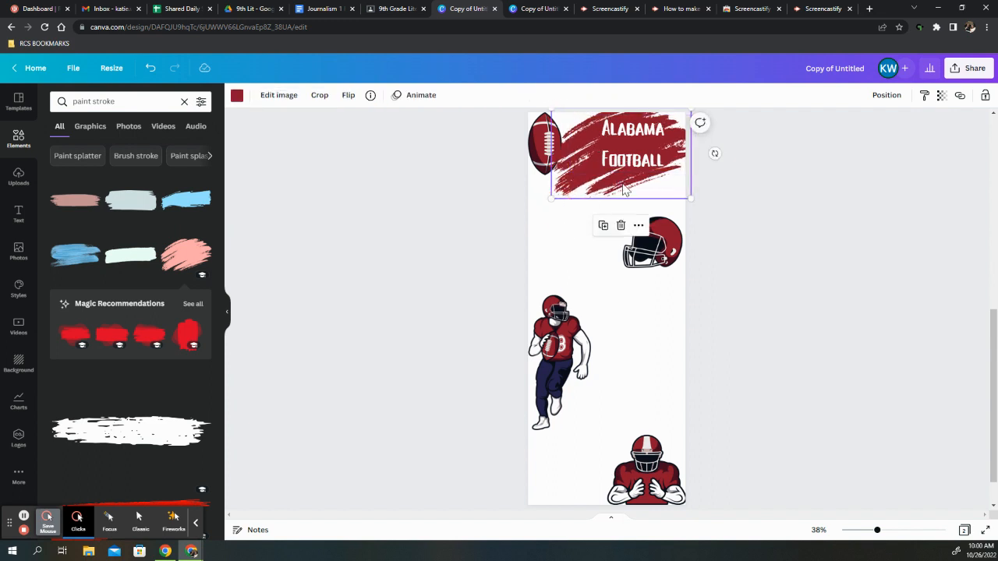
left_click_drag(622, 188, 636, 185)
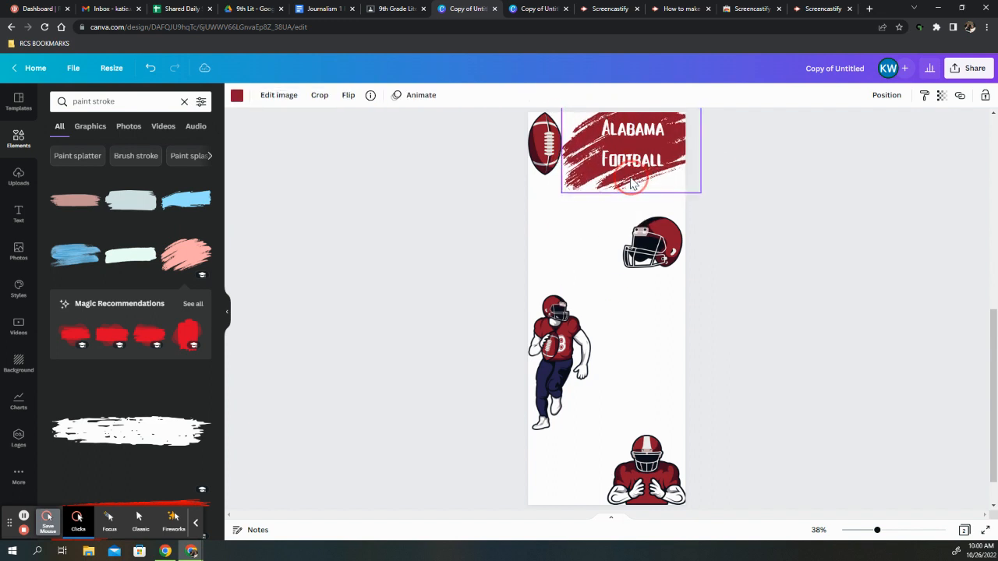
left_click(721, 226)
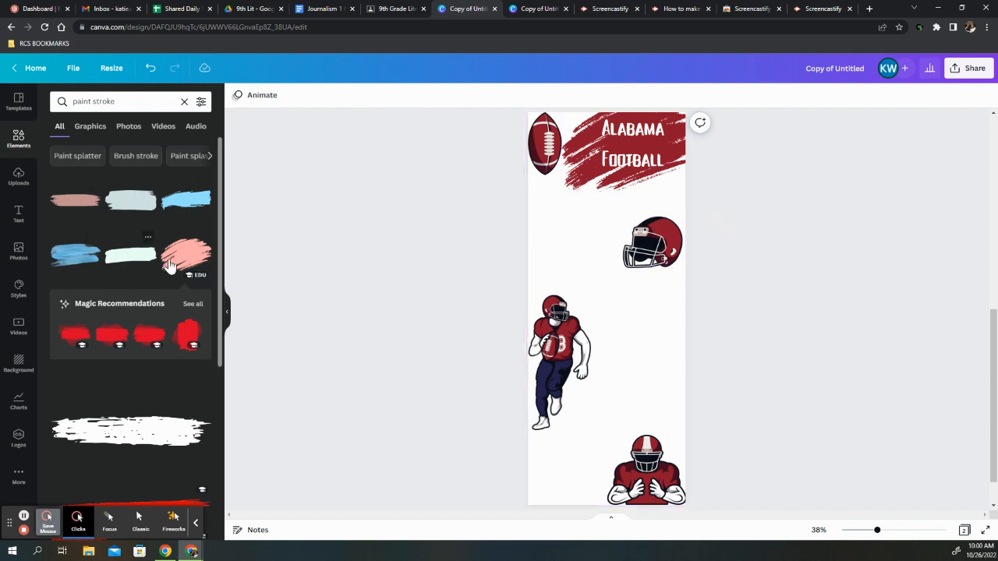
Try a light blue paint stroke beside the helmet, and delete it
mouse_move(176, 205)
left_mouse_down()
mouse_move(556, 257)
mouse_move(577, 250)
left_mouse_up()
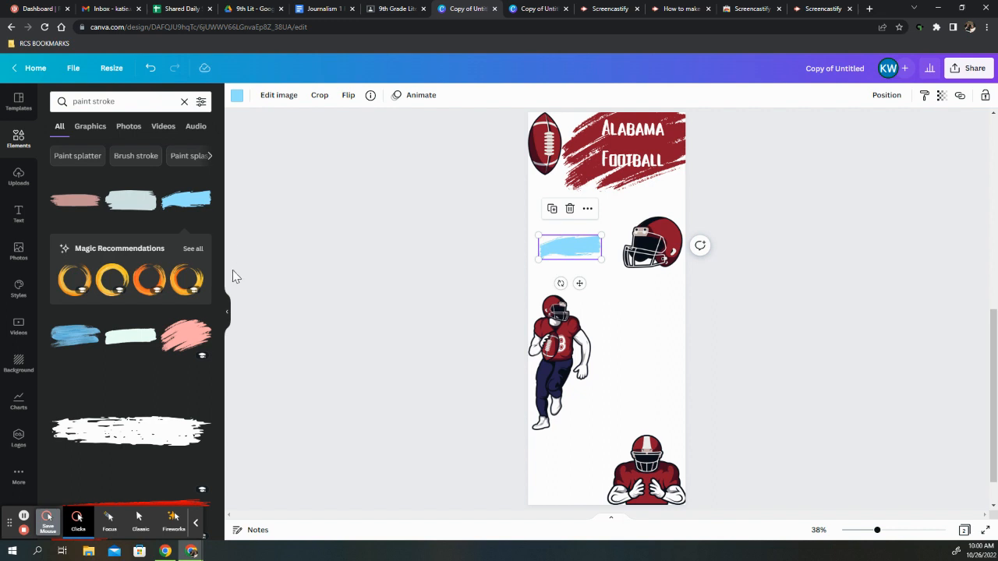
left_click(570, 208)
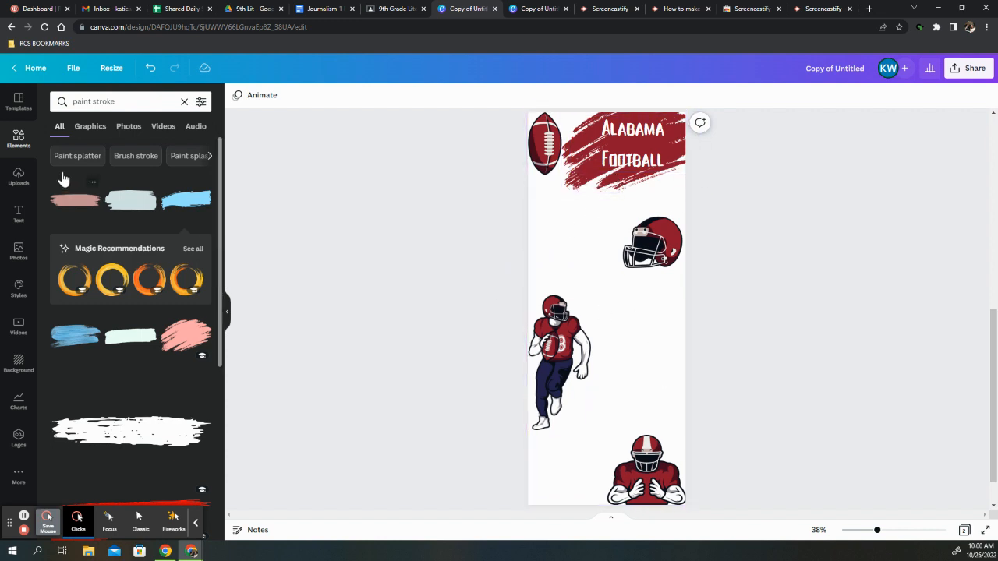
Add a subheading beside the helmet and a body text box directly beneath it, keeping the placeholder text
left_click(21, 218)
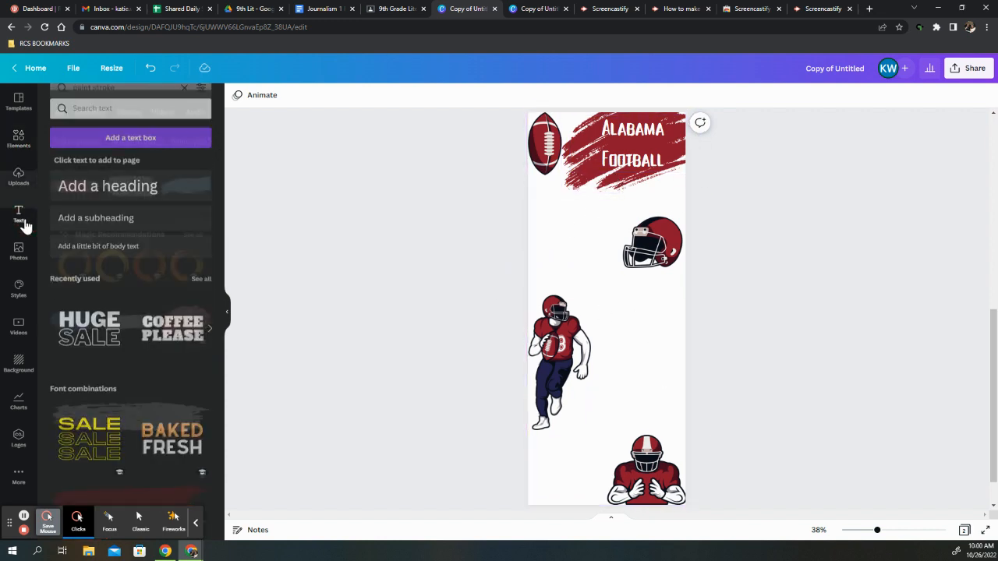
left_click(97, 219)
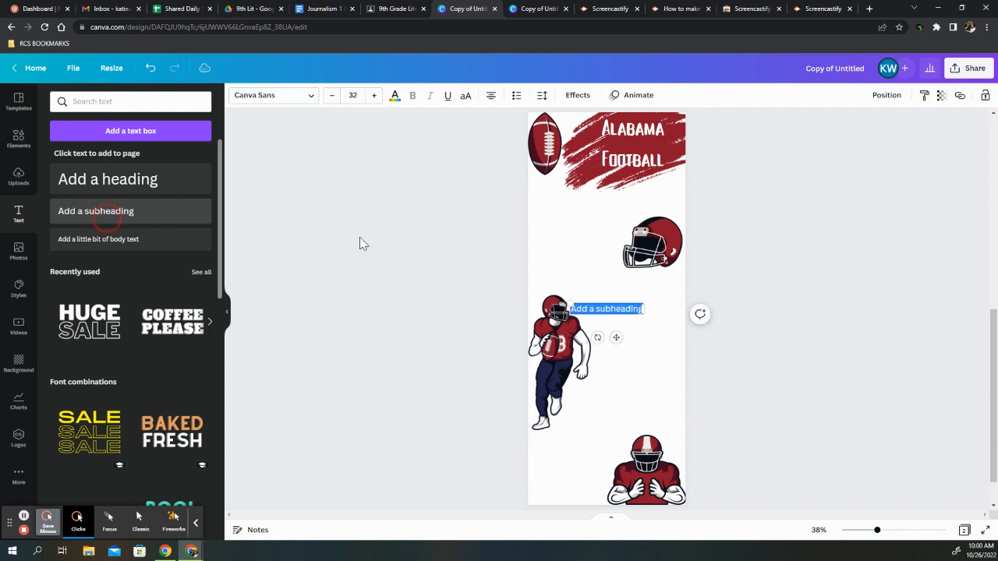
left_click_drag(614, 336, 577, 243)
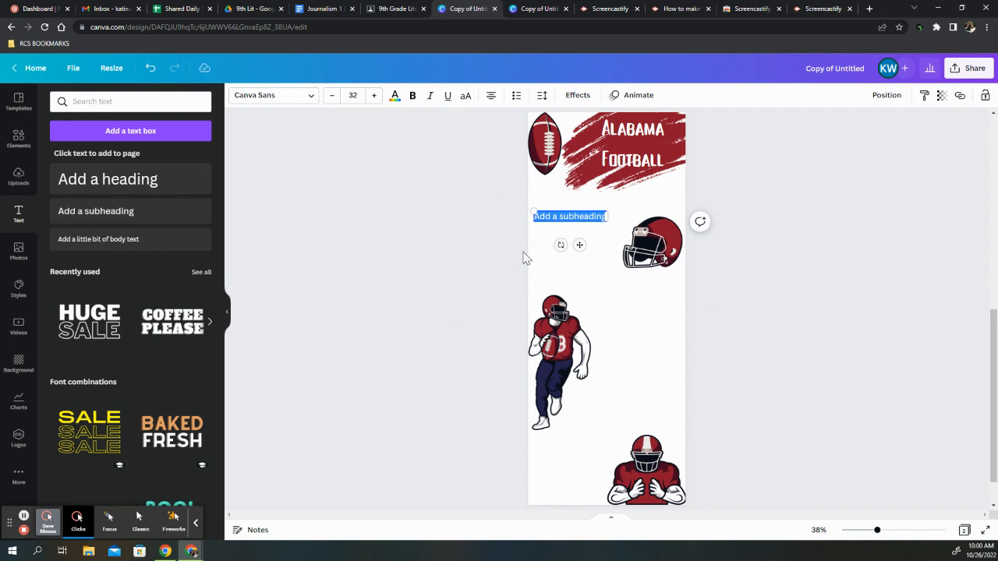
left_click(100, 243)
left_click_drag(574, 258, 579, 266)
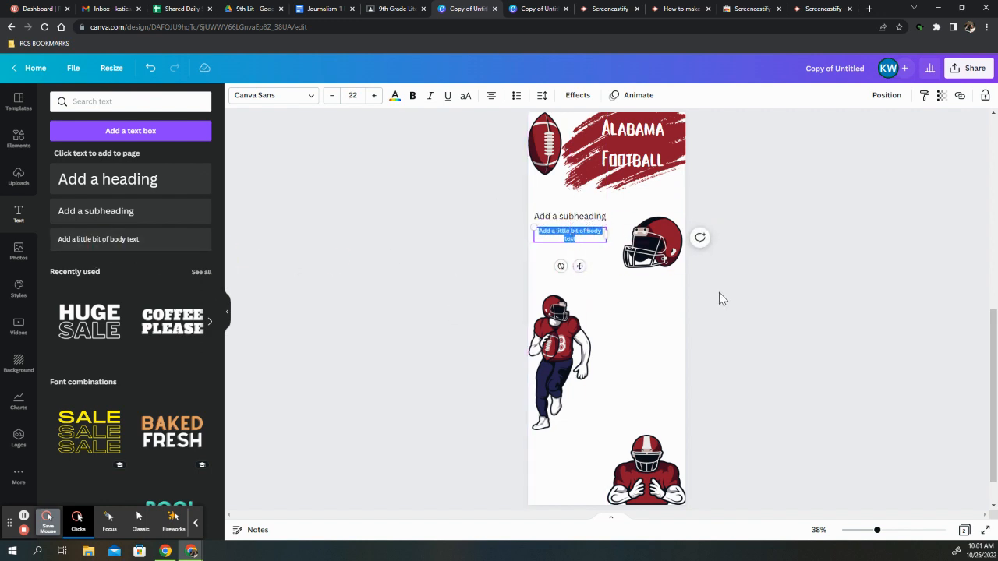
left_click(667, 322)
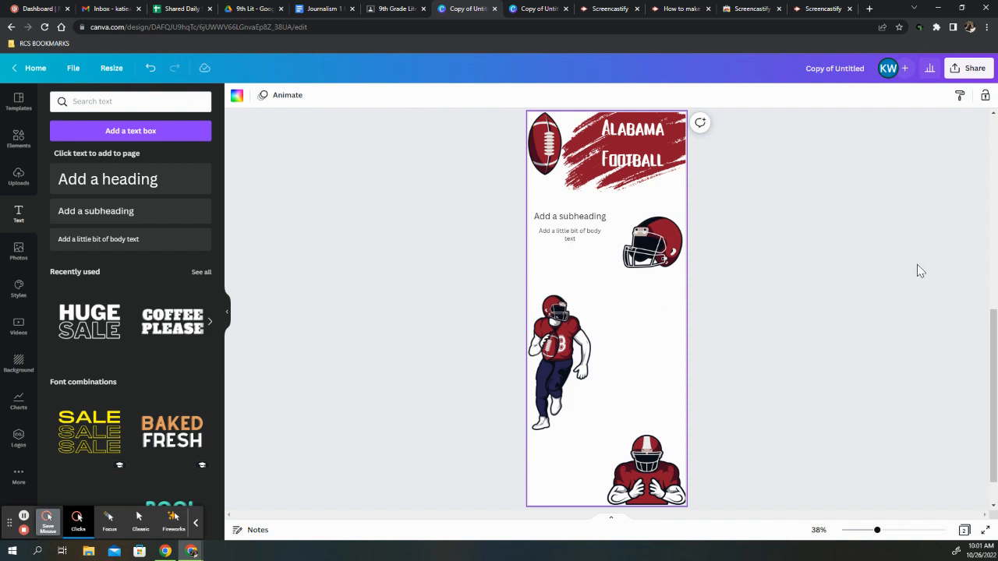